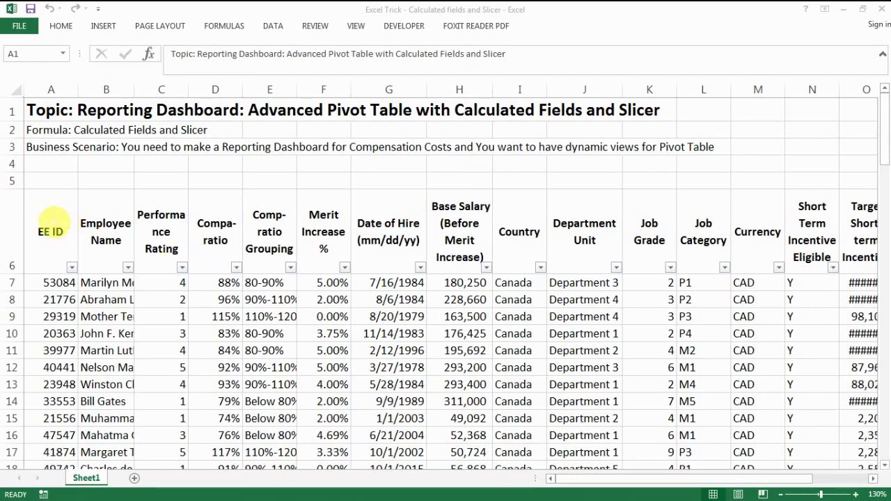
Examine the column headers in row 6 of the employee data, from EE ID through Base Salary (After Merit Increase).
{"action": "left_click", "coordinate": [50, 233]}
{"action": "left_click", "coordinate": [41, 249]}
{"action": "key", "text": "ctrl+shift+Right"}
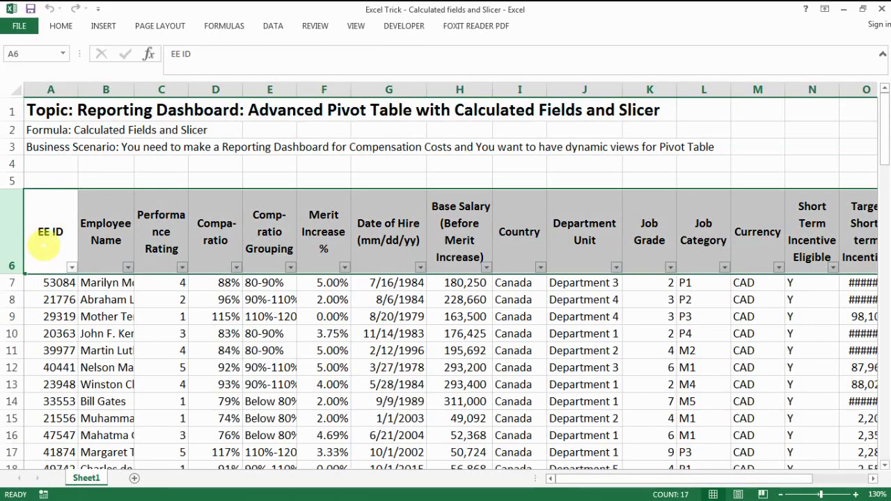
{"action": "left_click", "coordinate": [44, 244]}
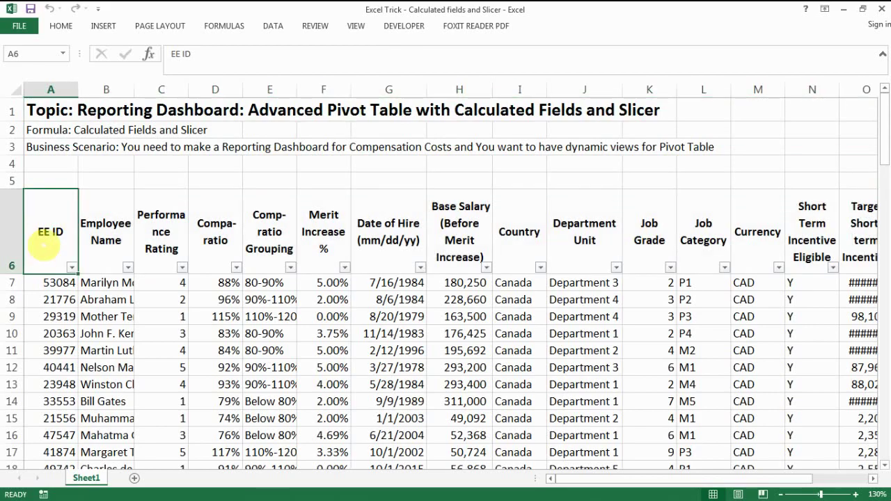
{"action": "key", "text": "Right"}
{"action": "key", "text": "Right"}
{"action": "key", "text": "Right"}
{"action": "key", "text": "Right"}
{"action": "key", "text": "Right"}
{"action": "key", "text": "Right"}
{"action": "key", "text": "Right"}
{"action": "key", "text": "Right"}
{"action": "key", "text": "Right"}
{"action": "key", "text": "Right"}
{"action": "key", "text": "Right"}
{"action": "key", "text": "Right"}
{"action": "key", "text": "Right"}
{"action": "key", "text": "Right"}
{"action": "key", "text": "Right"}
{"action": "key", "text": "Right"}
{"action": "key", "text": "Right"}
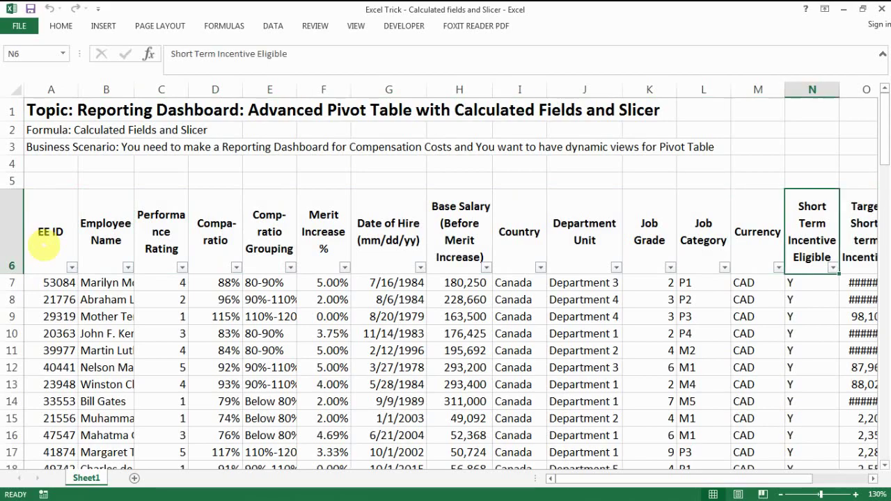
{"action": "key", "text": "Left"}
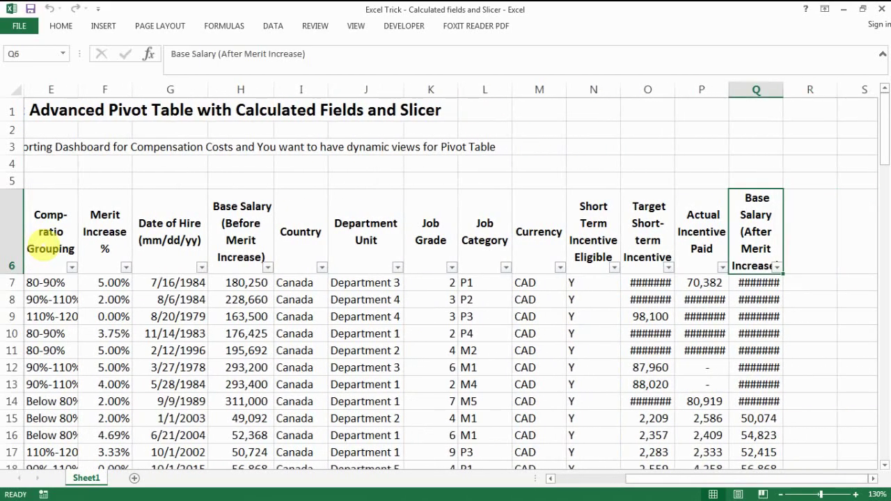
{"action": "key", "text": "Left"}
{"action": "key", "text": "Left"}
{"action": "key", "text": "Right"}
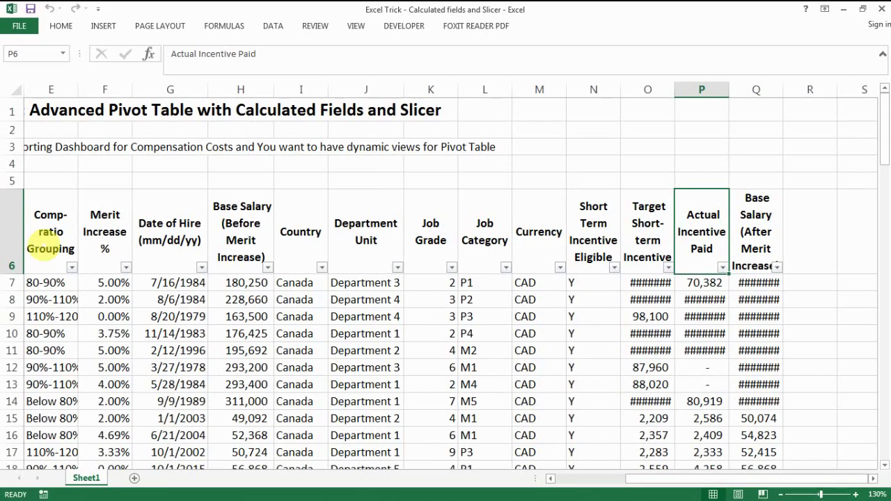
{"action": "key", "text": "Right"}
{"action": "key", "text": "ctrl+Left"}
{"action": "key", "text": "Right"}
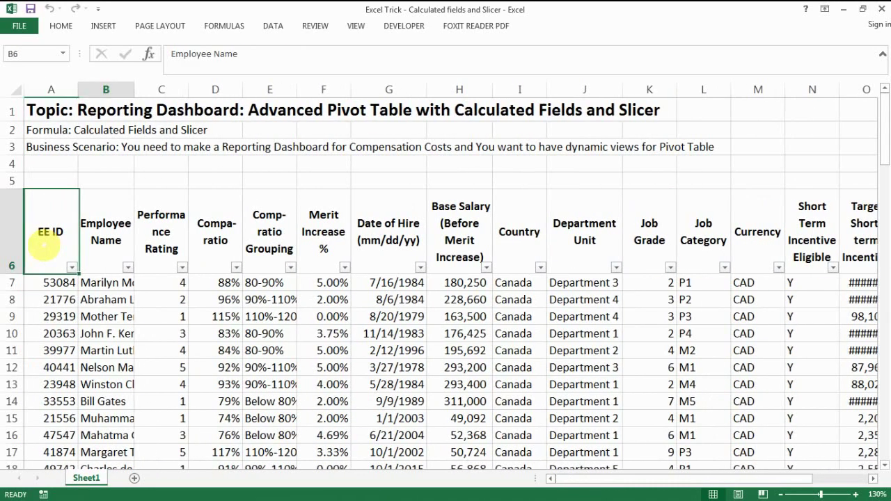
{"action": "key", "text": "Right"}
{"action": "key", "text": "Right"}
{"action": "key", "text": "Right"}
{"action": "key", "text": "Right"}
{"action": "key", "text": "Right"}
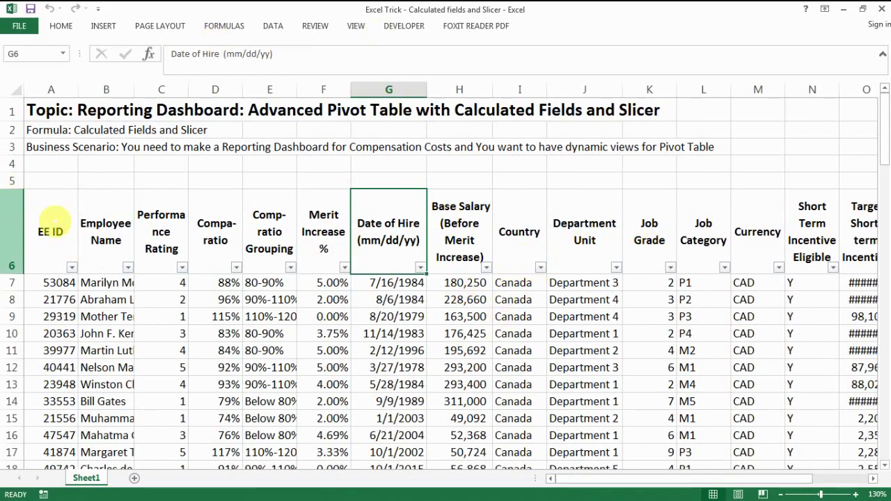
Create a PivotTable on a new worksheet from the employee data range A6:Q106 on Sheet1.
{"action": "left_click", "coordinate": [50, 231]}
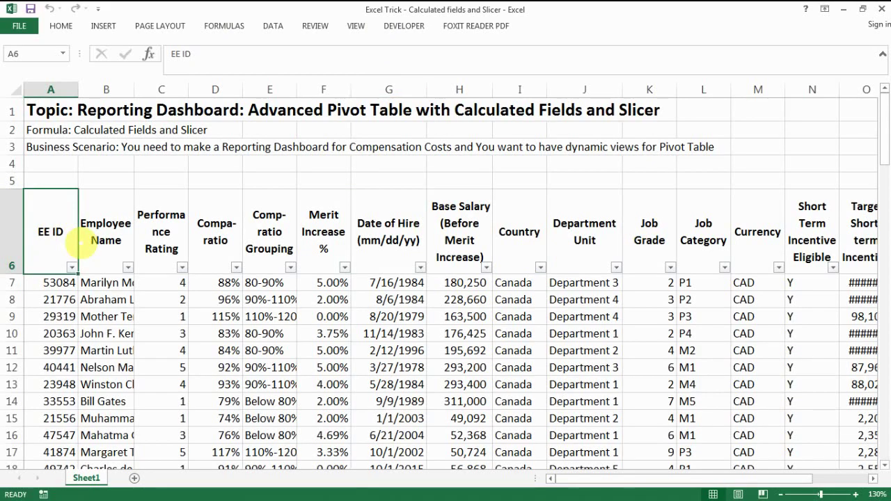
{"action": "key", "text": "ctrl+shift+Right"}
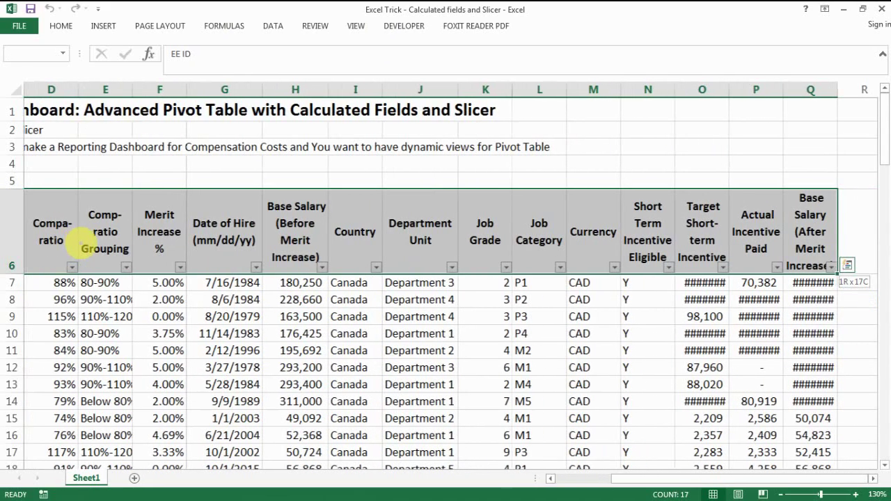
{"action": "key", "text": "ctrl+shift+Down"}
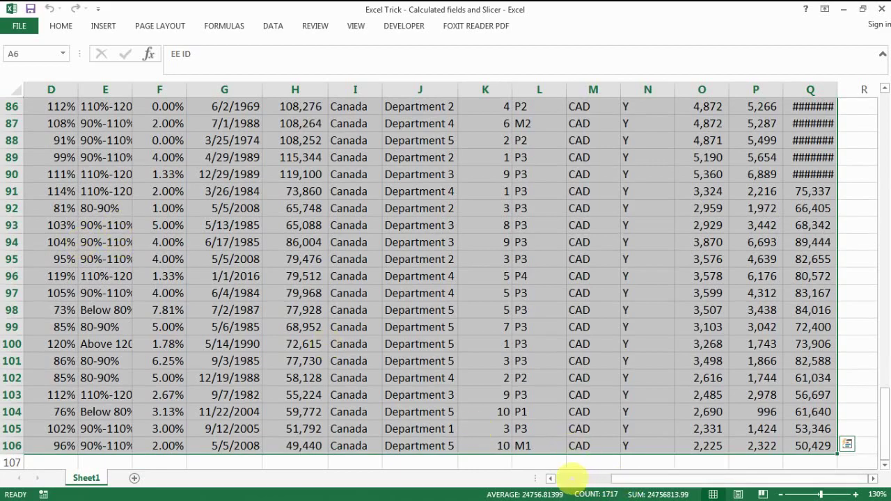
{"action": "left_click", "coordinate": [569, 479]}
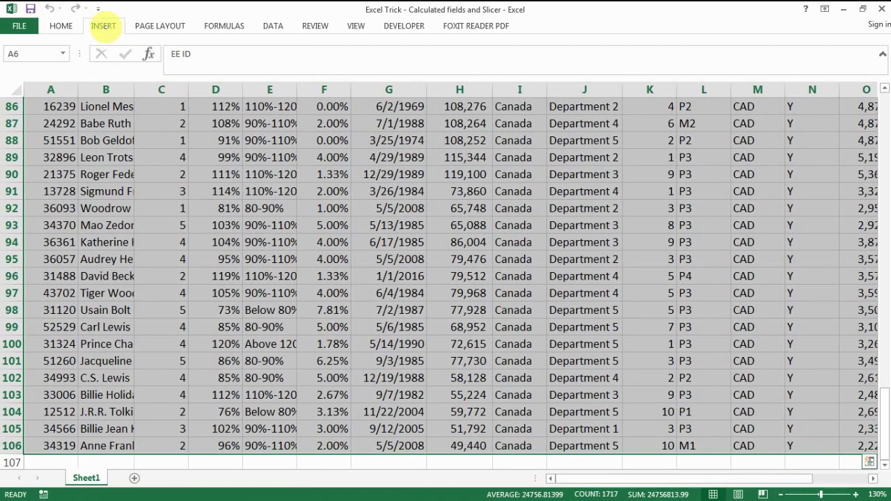
{"action": "left_click", "coordinate": [103, 26]}
{"action": "left_click", "coordinate": [20, 56]}
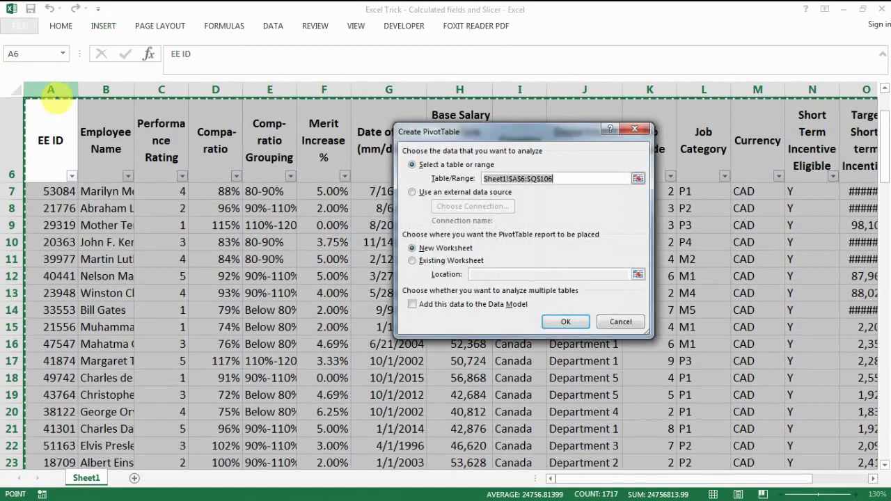
{"action": "left_click", "coordinate": [565, 322]}
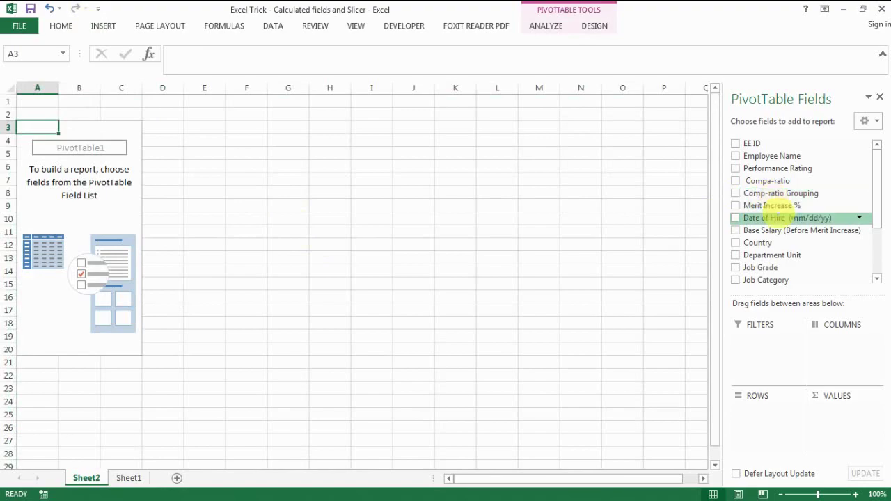
Lay out the PivotTable with Job Grade as rows and Base Salary (Before Merit Increase) and Actual Incentive Paid as summed values.
{"action": "left_click_drag", "start_coordinate": [761, 268], "coordinate": [760, 418]}
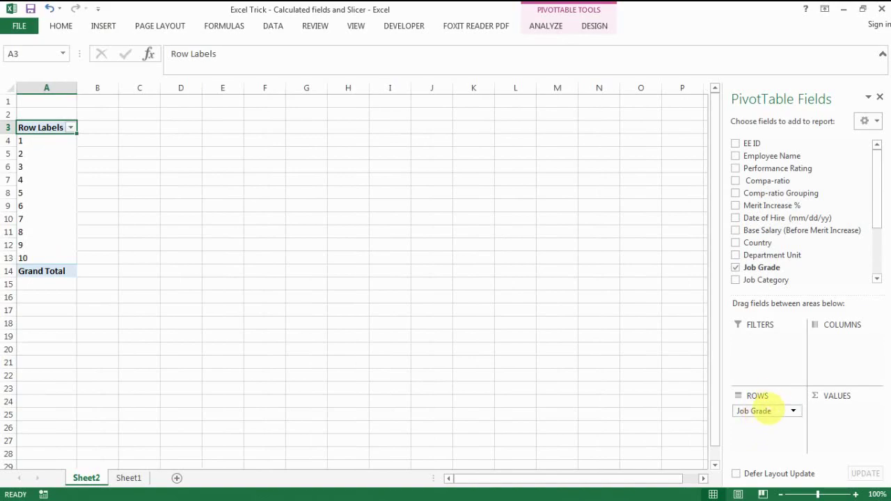
{"action": "scroll", "coordinate": [876, 223], "scroll_direction": "down", "scroll_amount": 3}
{"action": "scroll", "coordinate": [872, 219], "scroll_direction": "up", "scroll_amount": 3}
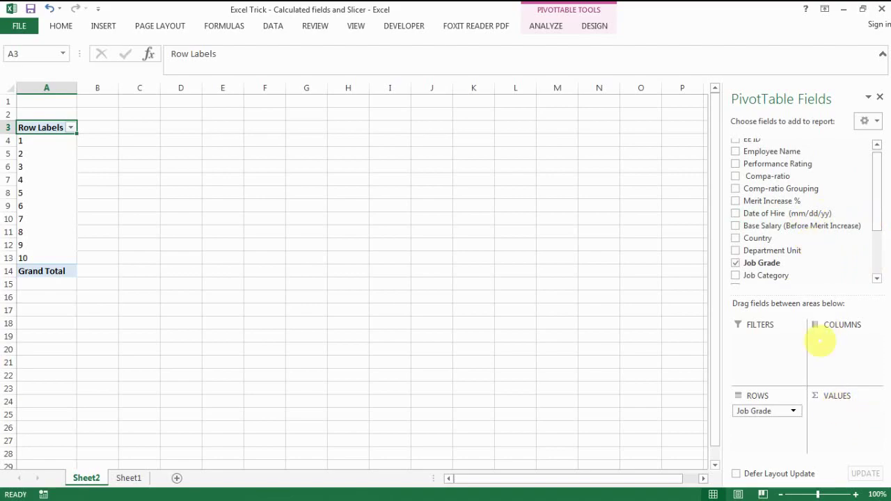
{"action": "left_click_drag", "start_coordinate": [796, 225], "coordinate": [834, 421]}
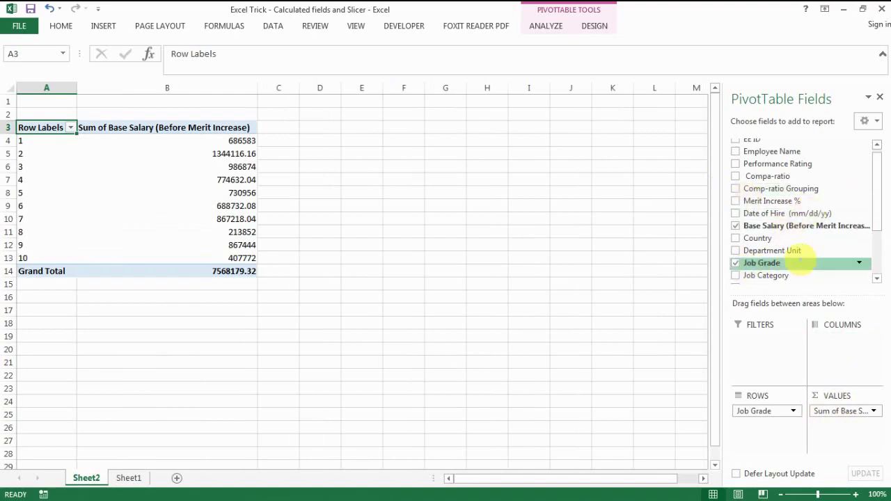
{"action": "left_click_drag", "start_coordinate": [875, 209], "coordinate": [844, 265]}
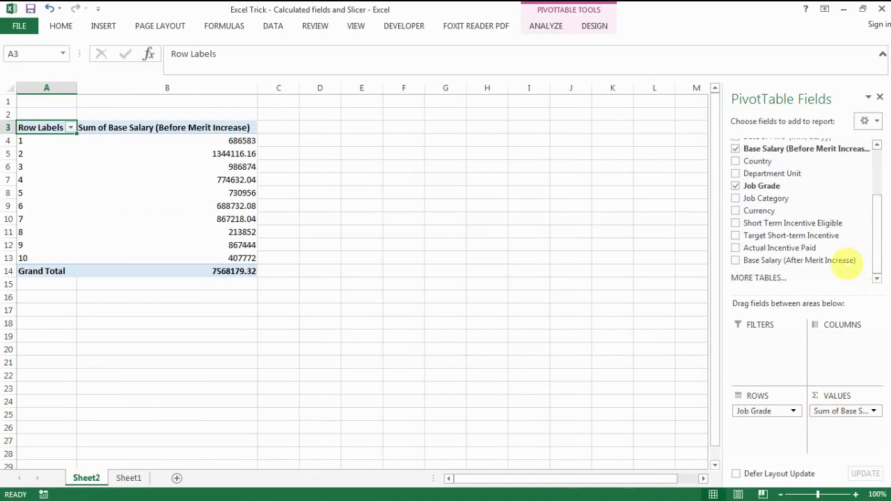
{"action": "left_click_drag", "start_coordinate": [825, 372], "coordinate": [839, 438]}
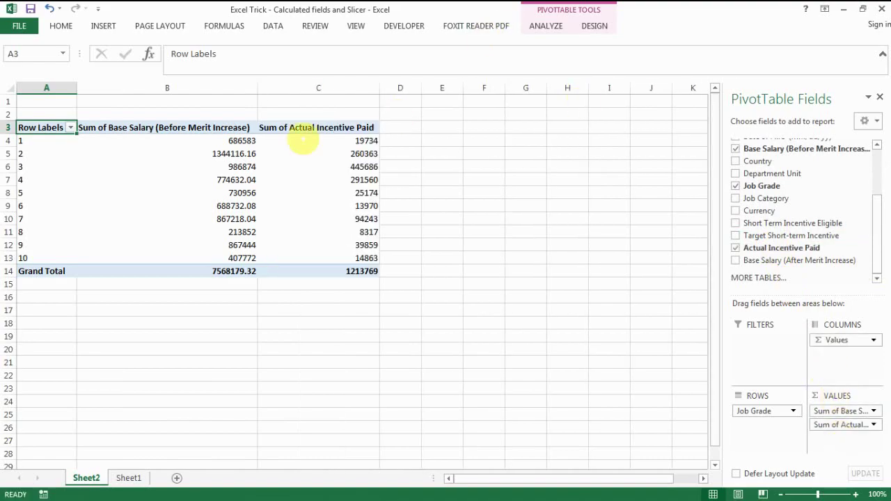
Format columns B and C with thousands separators and no decimals, and make header row 3 slightly taller.
{"action": "left_click", "coordinate": [238, 90]}
{"action": "left_click_drag", "start_coordinate": [238, 92], "coordinate": [318, 87]}
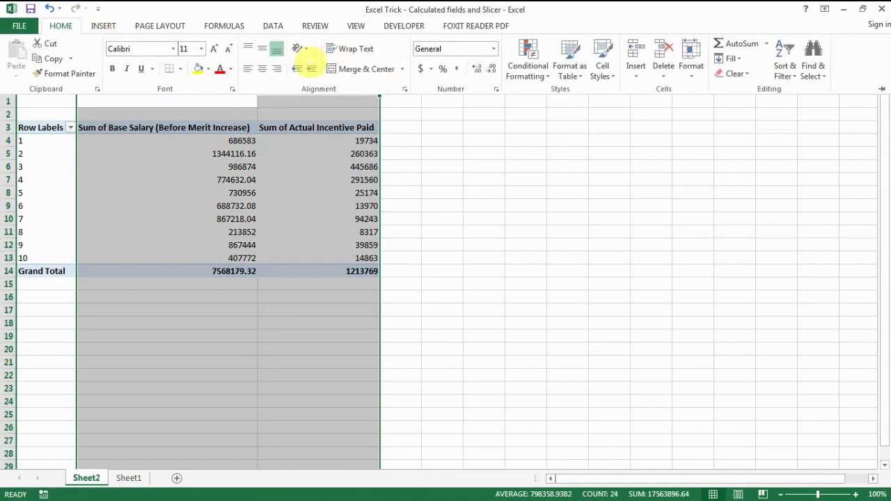
{"action": "left_click", "coordinate": [458, 69]}
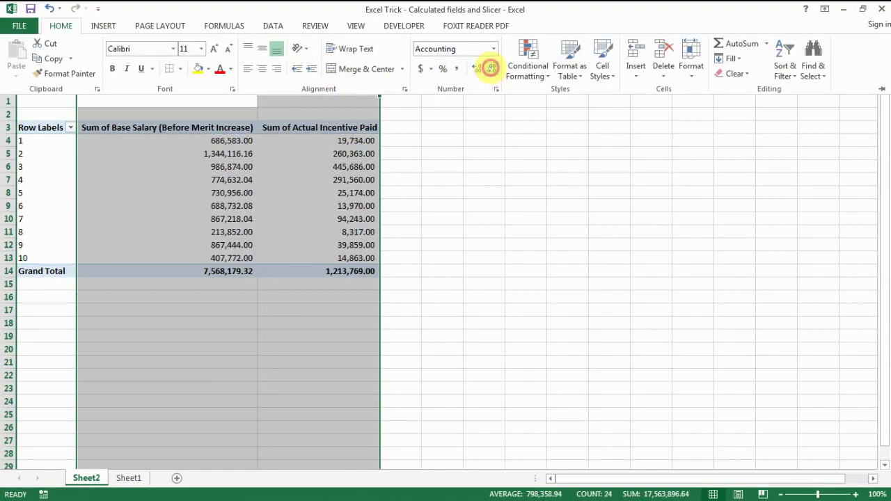
{"action": "left_click", "coordinate": [491, 68]}
{"action": "left_click", "coordinate": [490, 67]}
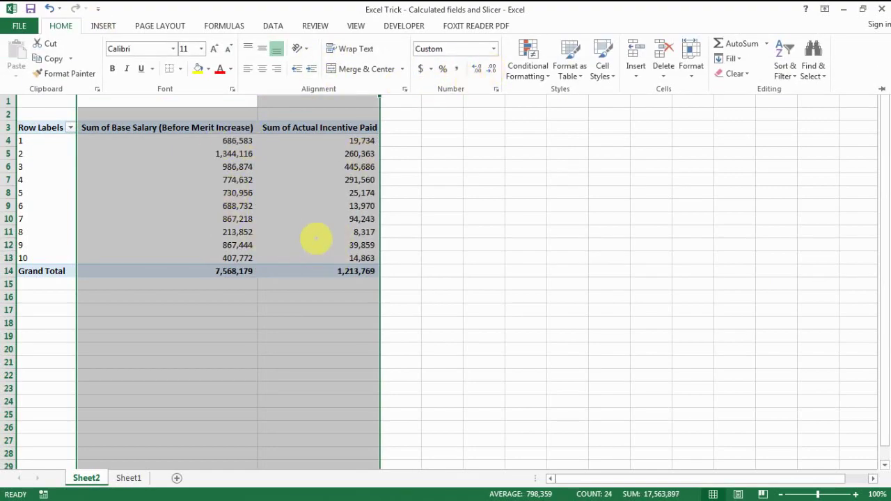
{"action": "left_click", "coordinate": [113, 127]}
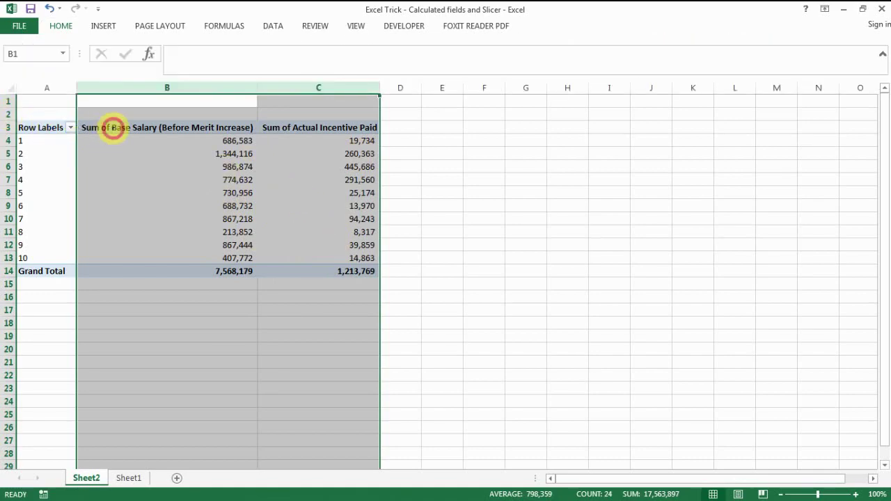
{"action": "left_click_drag", "start_coordinate": [9, 133], "coordinate": [8, 139]}
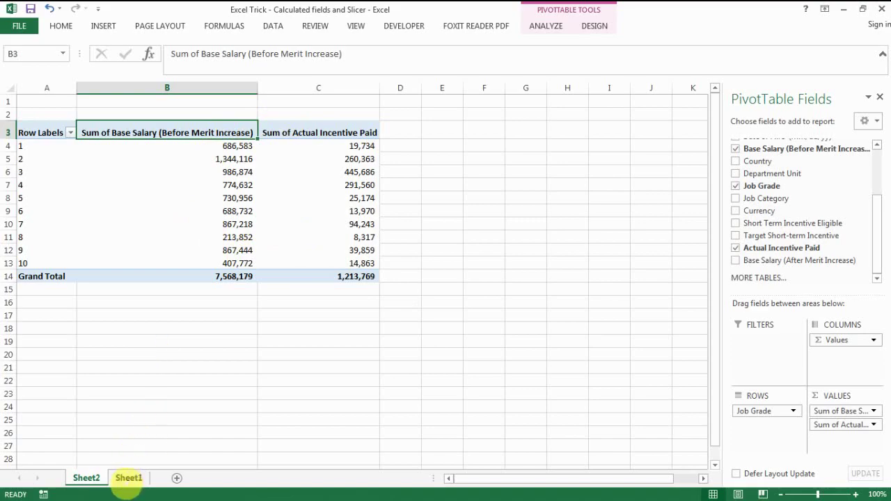
{"action": "left_click", "coordinate": [128, 479]}
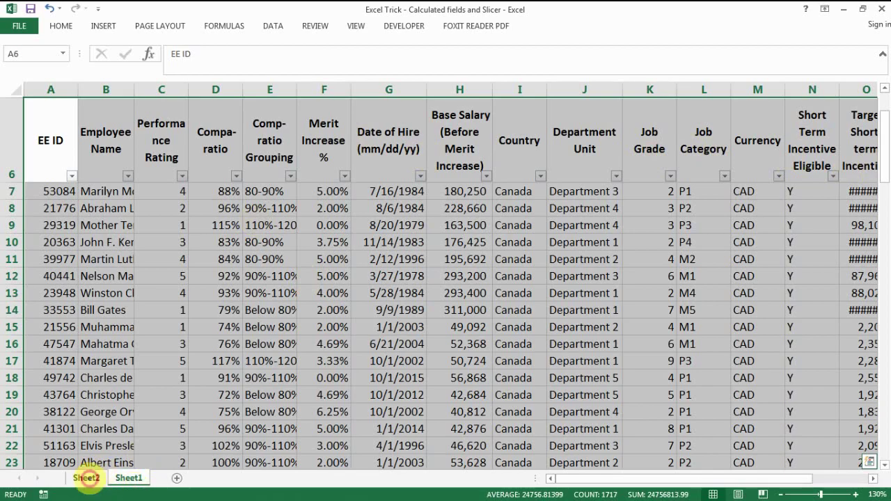
{"action": "left_click", "coordinate": [86, 479]}
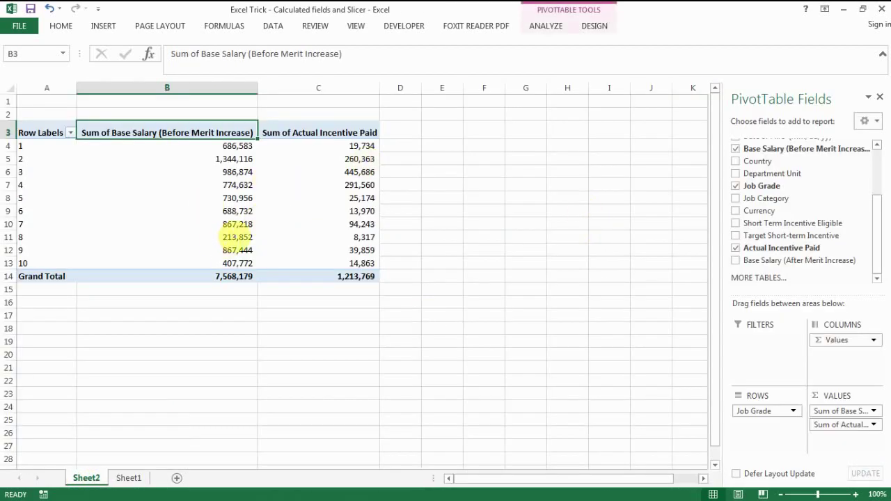
Start a calculated field in the PivotTable and name it Total Actual Cash (Base Salary + Actual Incentive).
{"action": "left_click", "coordinate": [542, 26]}
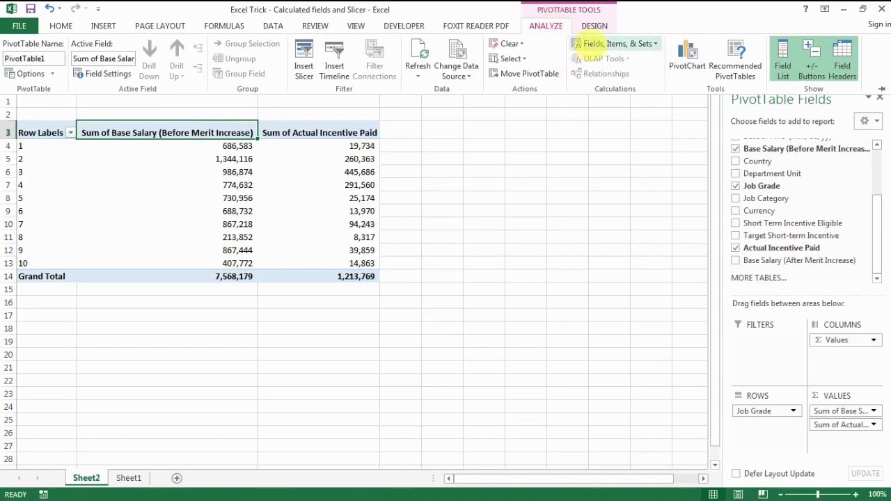
{"action": "left_click", "coordinate": [590, 43]}
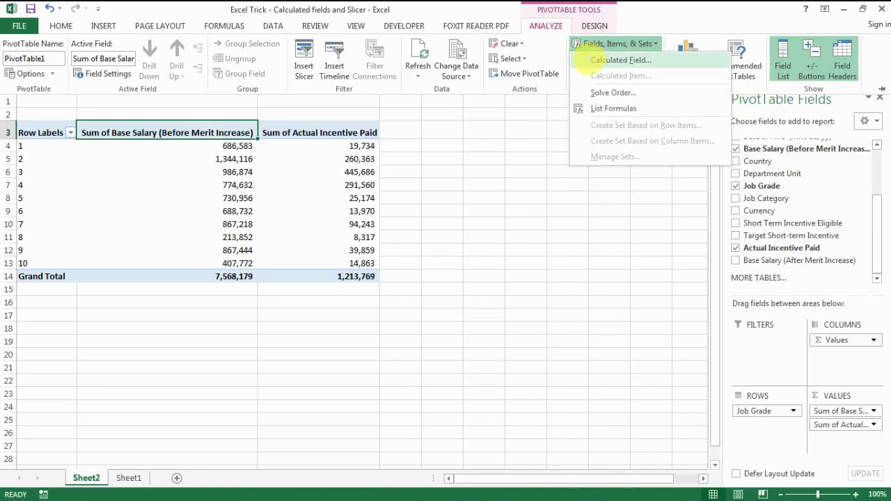
{"action": "left_click", "coordinate": [589, 60]}
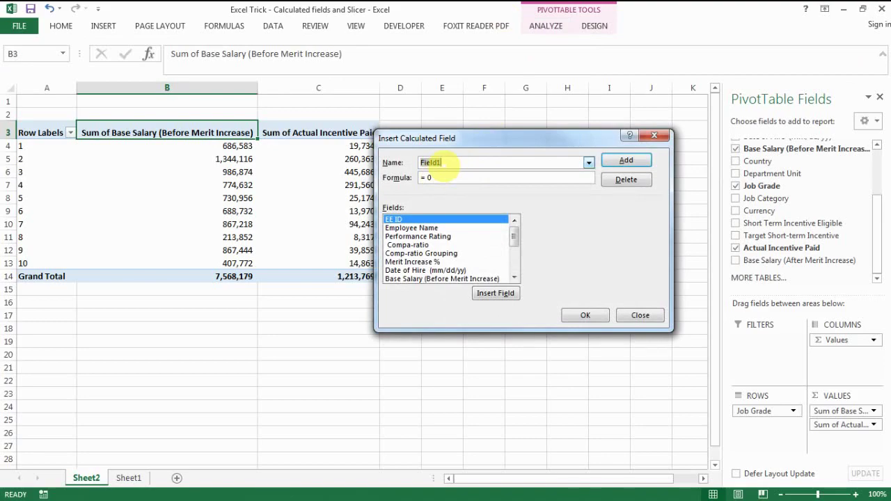
{"action": "type", "text": "T"}
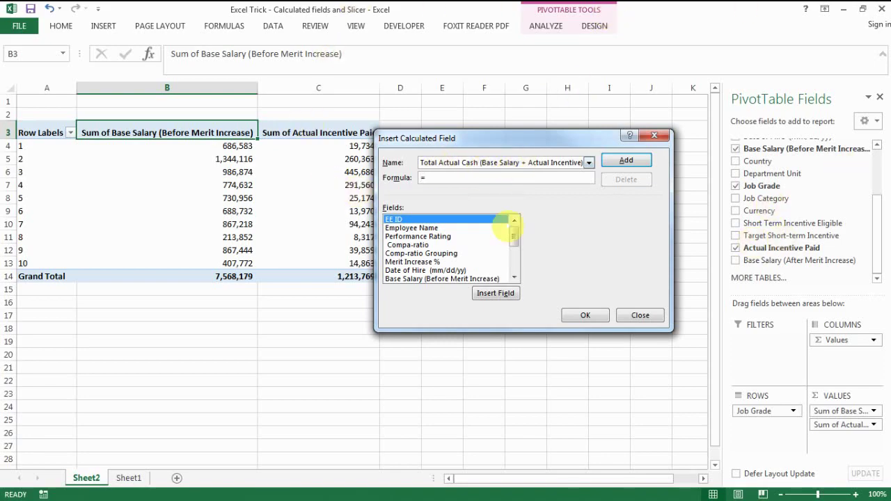
Set the calculated field's formula to = 'Base Salary (Before Merit Increase)' + 'Actual Incentive Paid' and add it to the PivotTable.
{"action": "left_click_drag", "start_coordinate": [513, 237], "coordinate": [513, 242]}
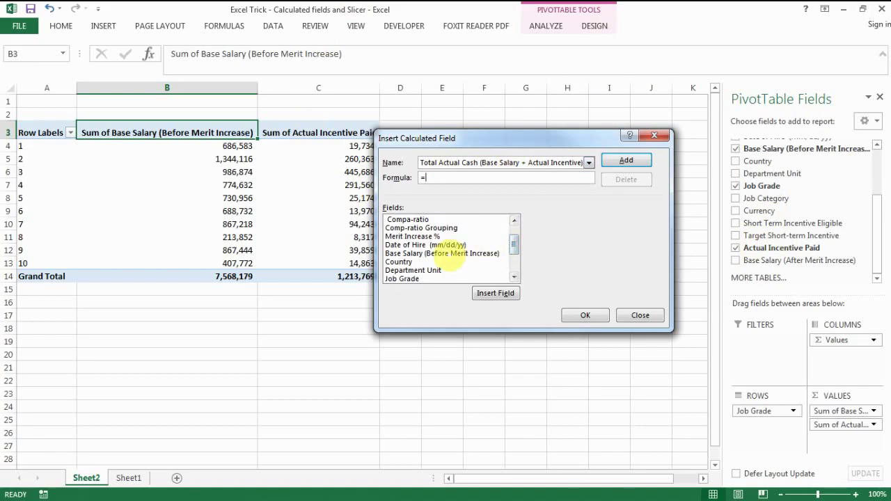
{"action": "left_click", "coordinate": [417, 253]}
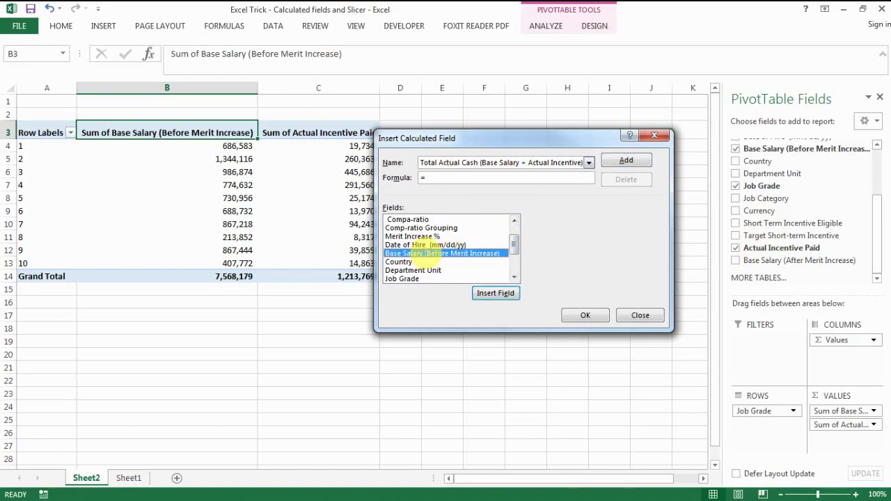
{"action": "double_click", "coordinate": [420, 252]}
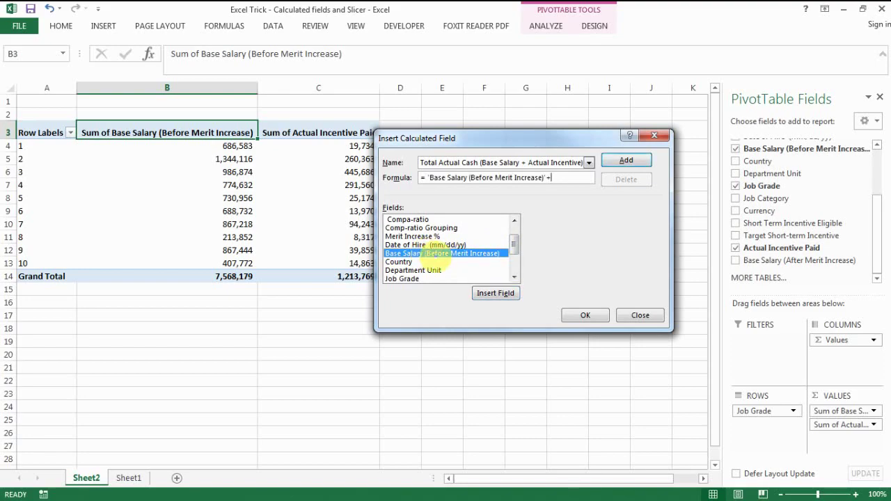
{"action": "left_click_drag", "start_coordinate": [513, 246], "coordinate": [514, 261]}
{"action": "left_click", "coordinate": [422, 270]}
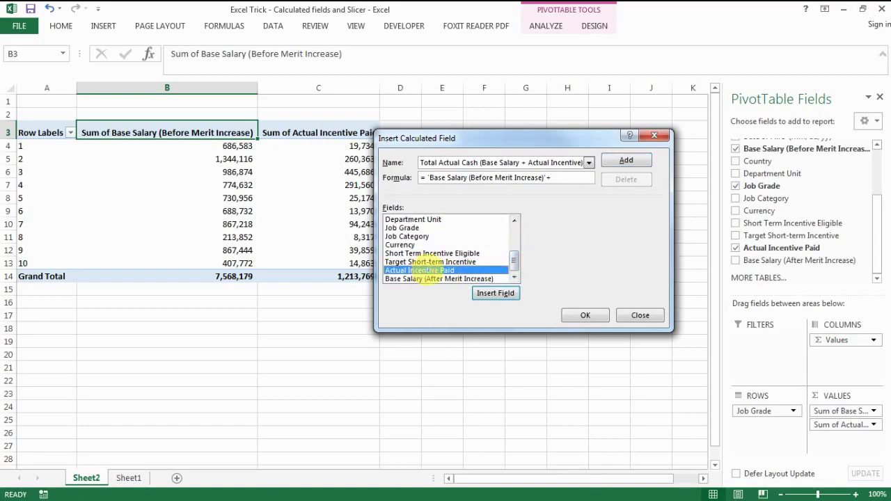
{"action": "double_click", "coordinate": [422, 270]}
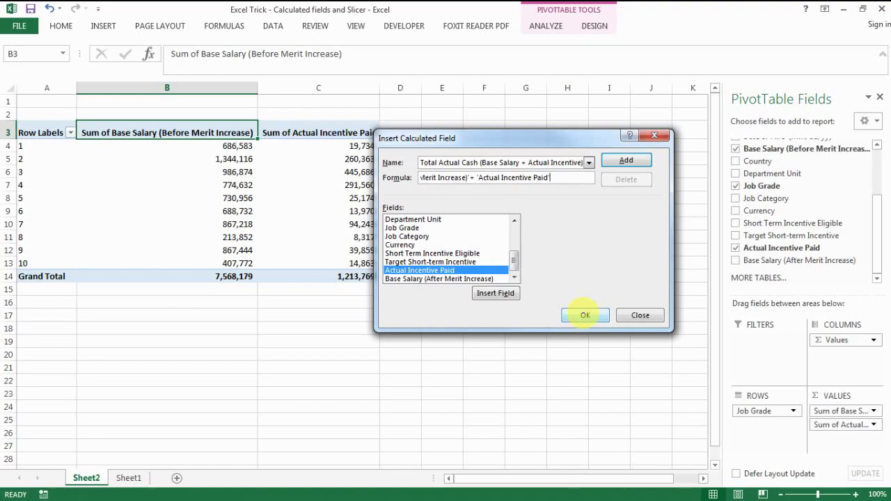
{"action": "left_click", "coordinate": [585, 315]}
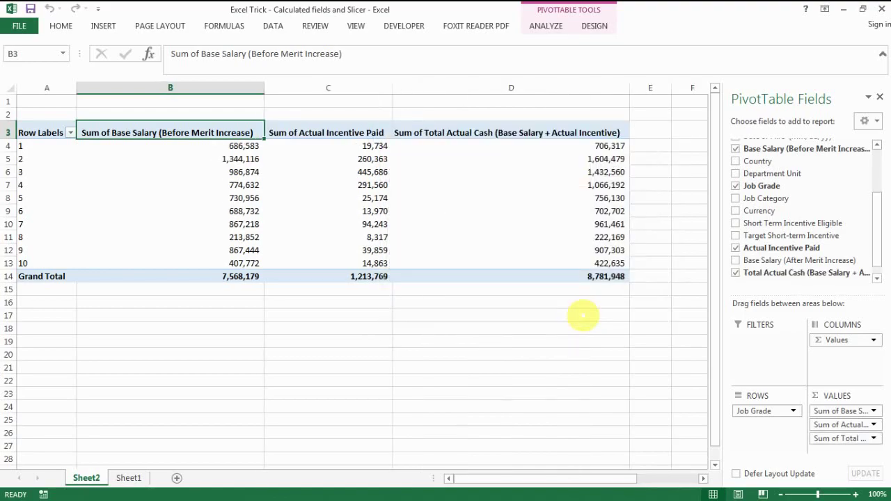
Make header row 3 about twice as tall and narrow columns B through D to one equal width.
{"action": "left_click", "coordinate": [529, 132]}
{"action": "left_click", "coordinate": [512, 87]}
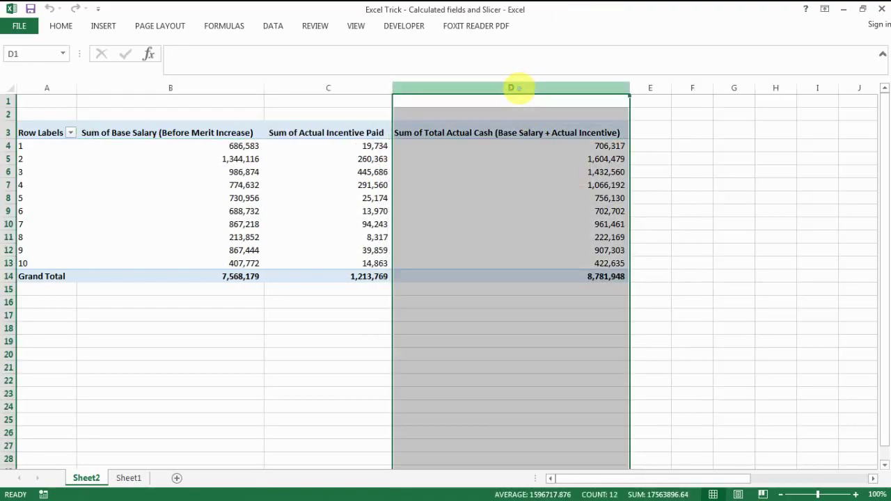
{"action": "left_click_drag", "start_coordinate": [8, 139], "coordinate": [8, 159]}
{"action": "left_click", "coordinate": [6, 143]}
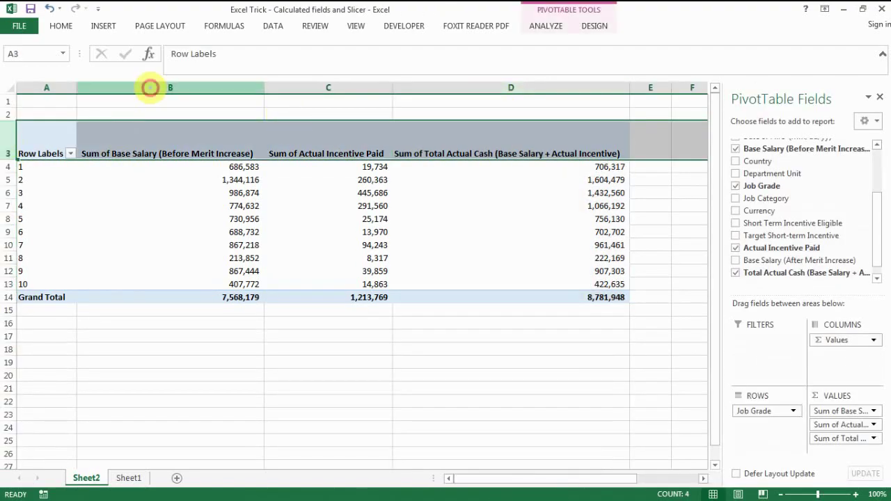
{"action": "left_click_drag", "start_coordinate": [150, 87], "coordinate": [468, 115]}
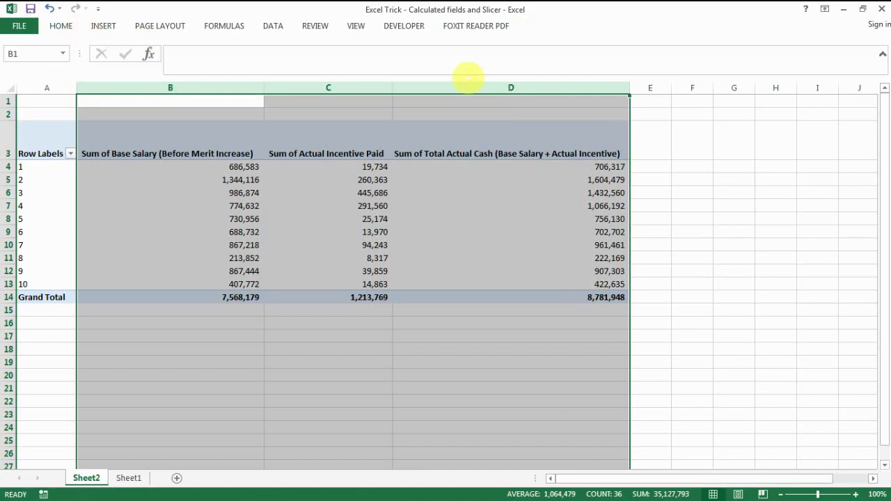
{"action": "left_click_drag", "start_coordinate": [629, 88], "coordinate": [515, 113]}
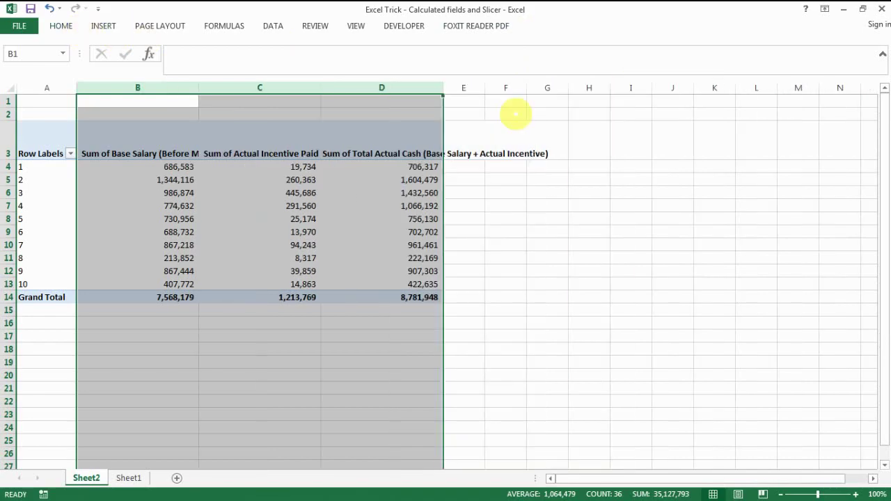
Wrap the text in columns B through D and align it to the center horizontally and the middle vertically.
{"action": "left_click", "coordinate": [61, 26]}
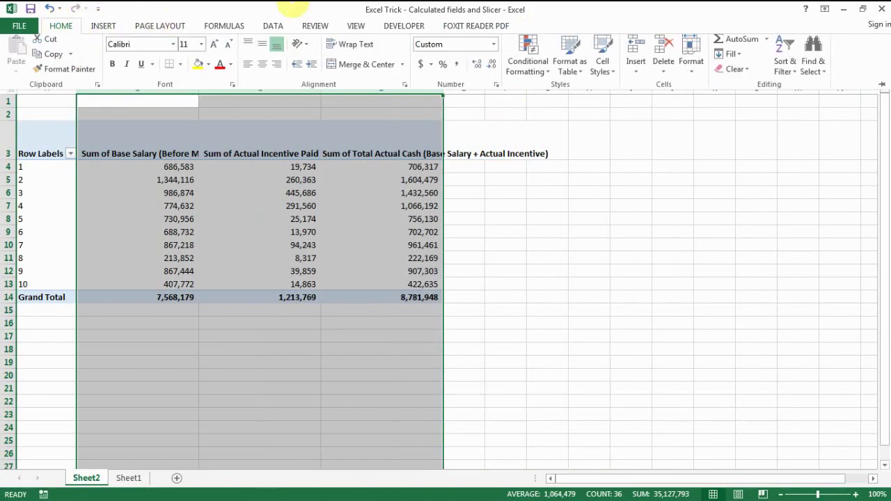
{"action": "left_click", "coordinate": [347, 46]}
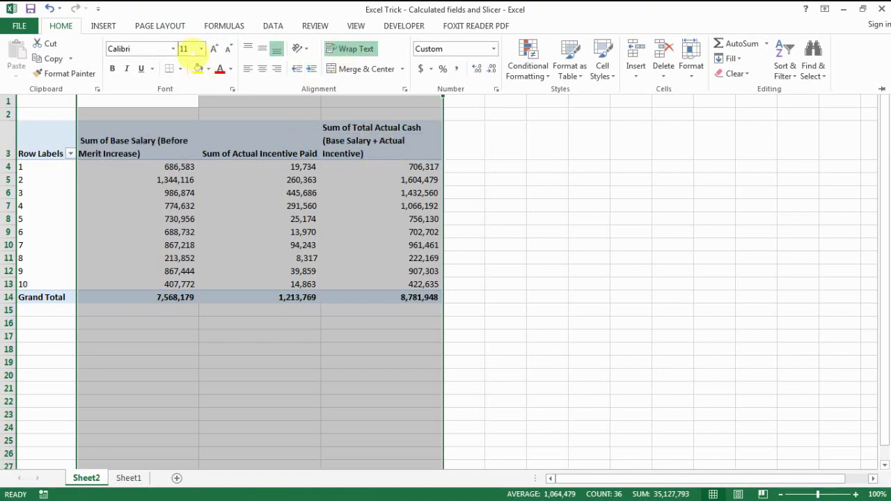
{"action": "left_click", "coordinate": [260, 68]}
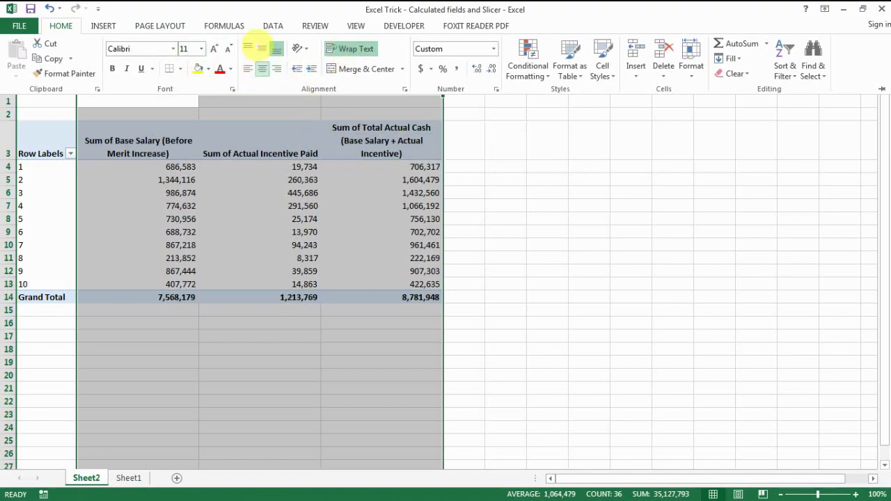
{"action": "left_click", "coordinate": [262, 47]}
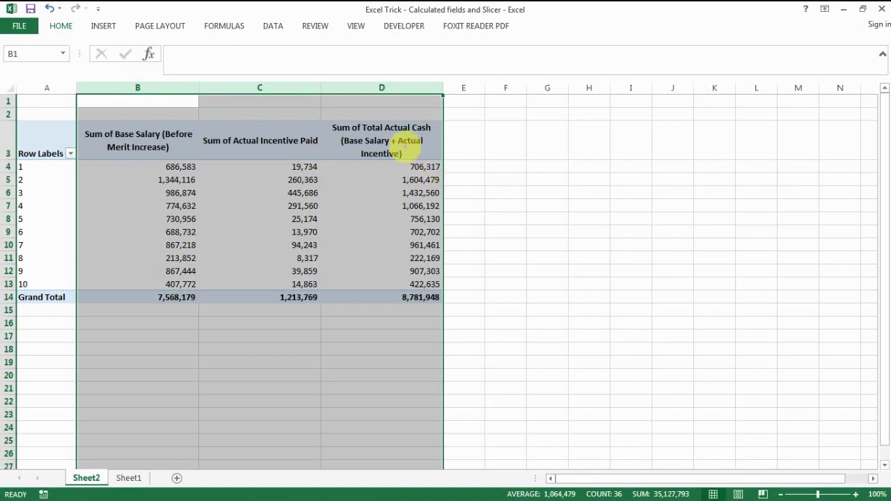
{"action": "left_click", "coordinate": [403, 146]}
{"action": "key", "text": "Down"}
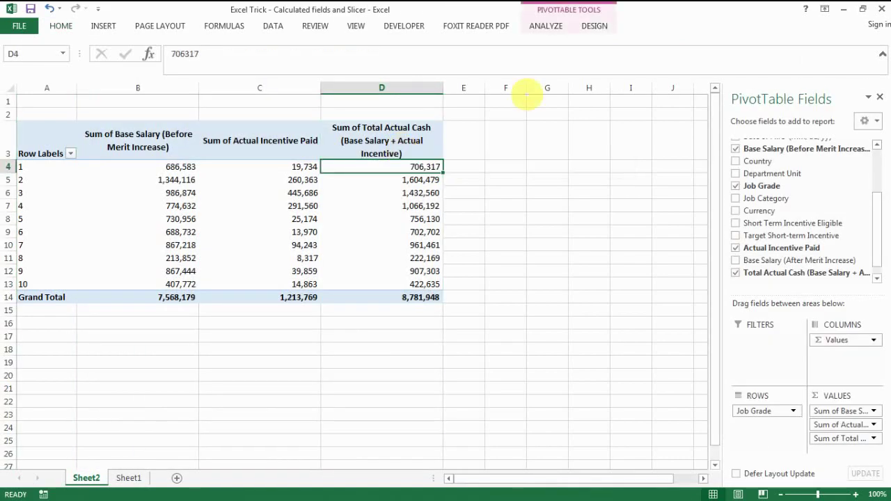
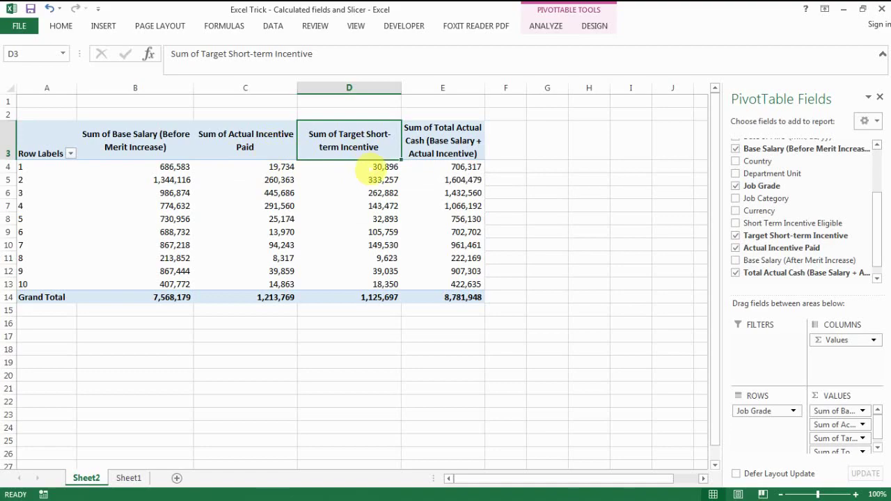
Start another calculated field in the PivotTable and name it Actual Incentive as % of Target.
{"action": "left_click", "coordinate": [428, 144]}
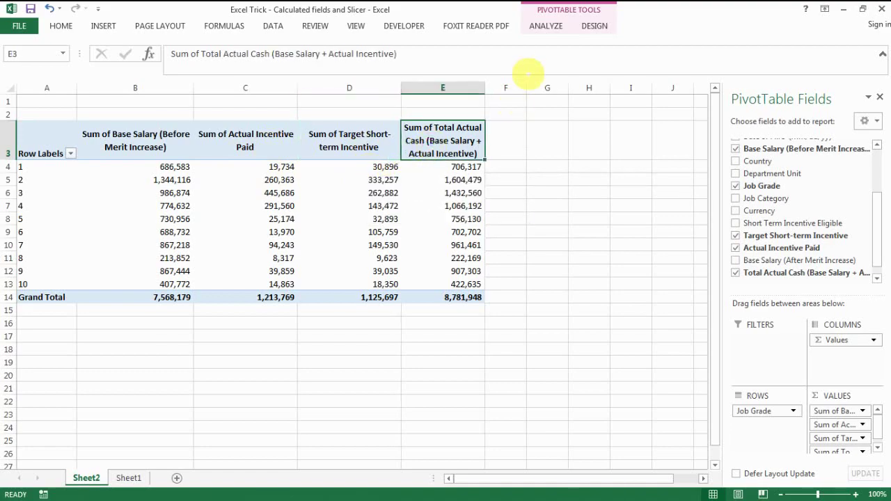
{"action": "left_click", "coordinate": [545, 26]}
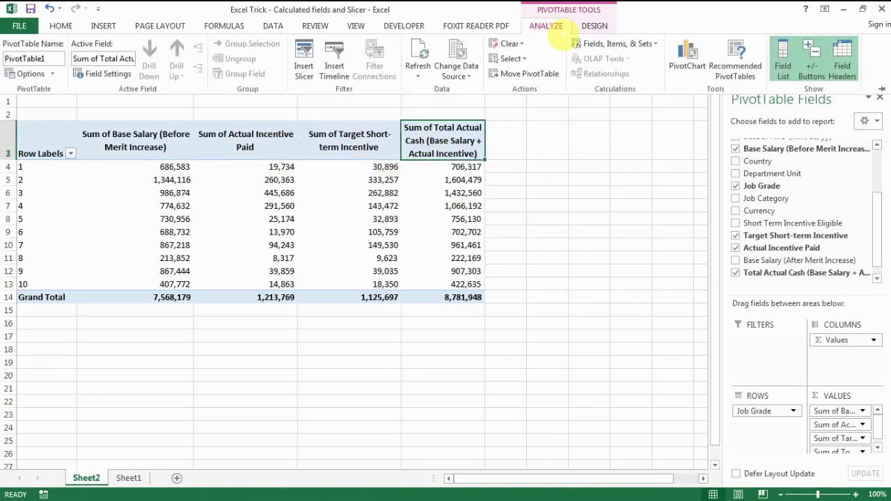
{"action": "left_click", "coordinate": [596, 44]}
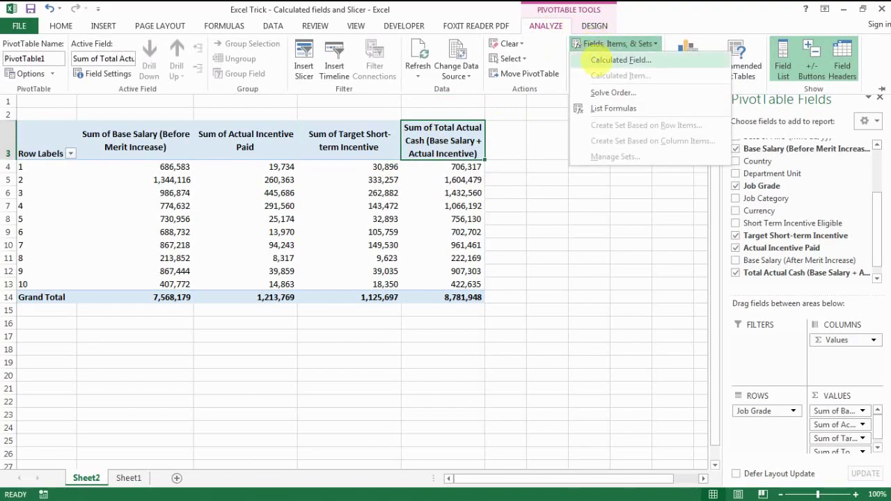
{"action": "left_click", "coordinate": [598, 60]}
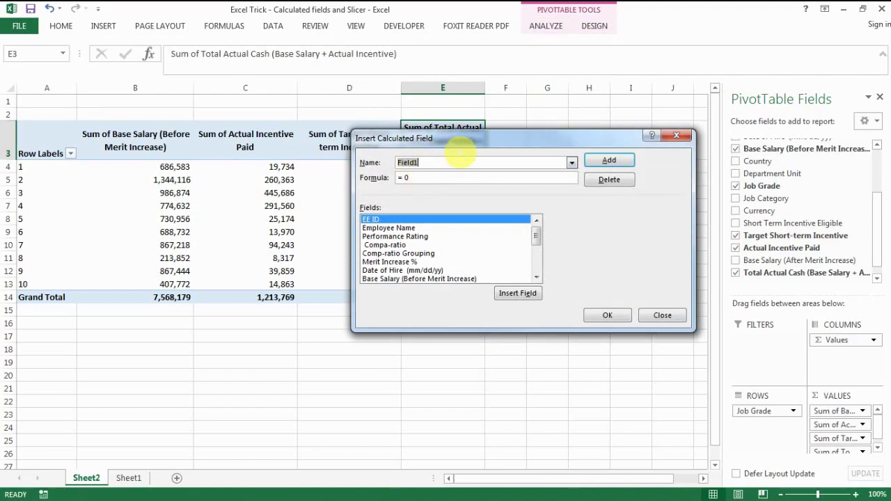
{"action": "type", "text": "Actual Incentive as % of Target"}
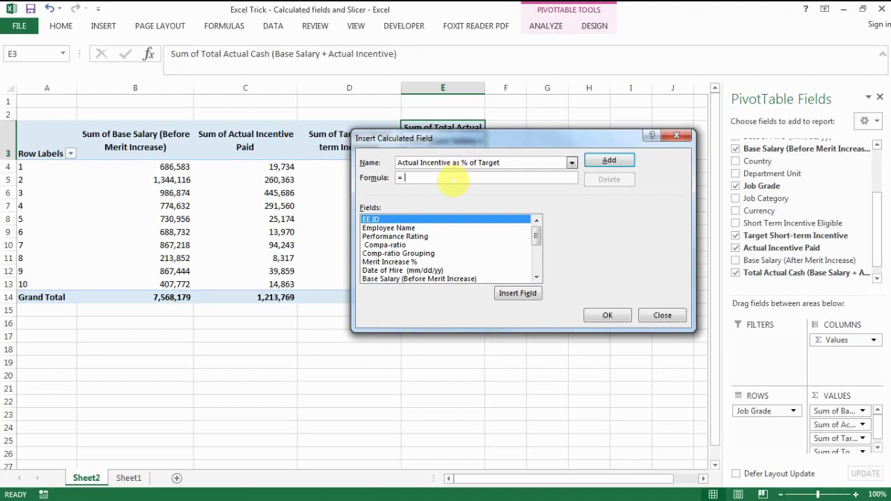
Set the calculated field's formula to = 'Actual Incentive Paid' / 'Target Short-term Incentive' and add it to the PivotTable.
{"action": "left_click_drag", "start_coordinate": [536, 237], "coordinate": [536, 263]}
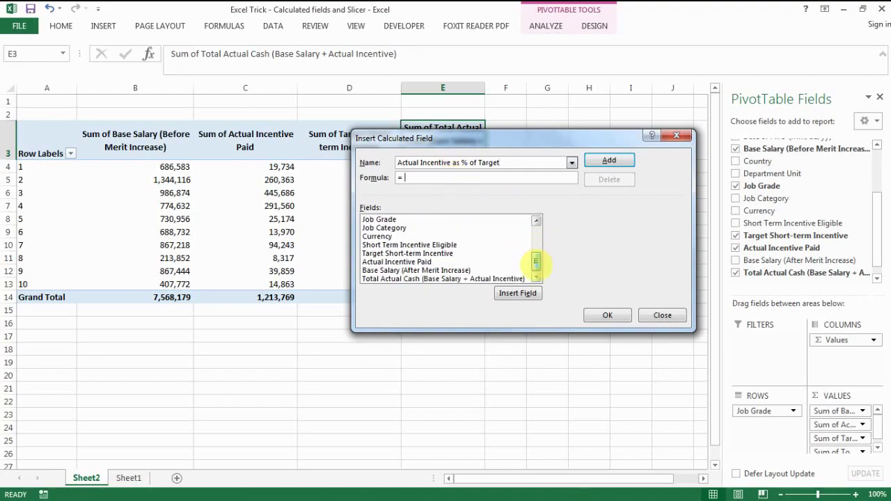
{"action": "double_click", "coordinate": [409, 262]}
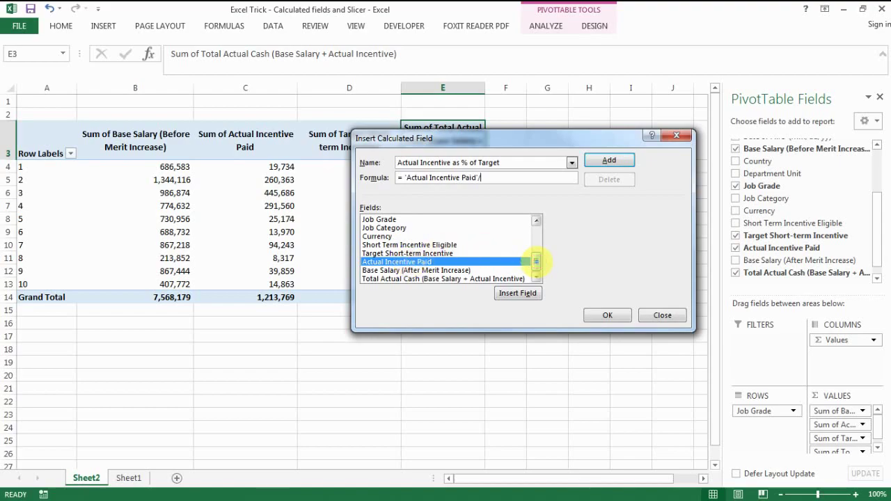
{"action": "left_click_drag", "start_coordinate": [536, 262], "coordinate": [537, 267]}
{"action": "left_click", "coordinate": [390, 254]}
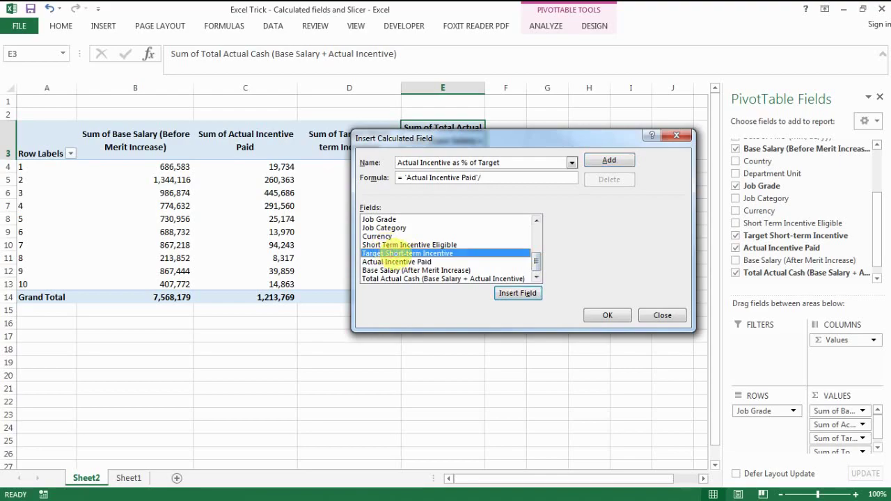
{"action": "double_click", "coordinate": [396, 253]}
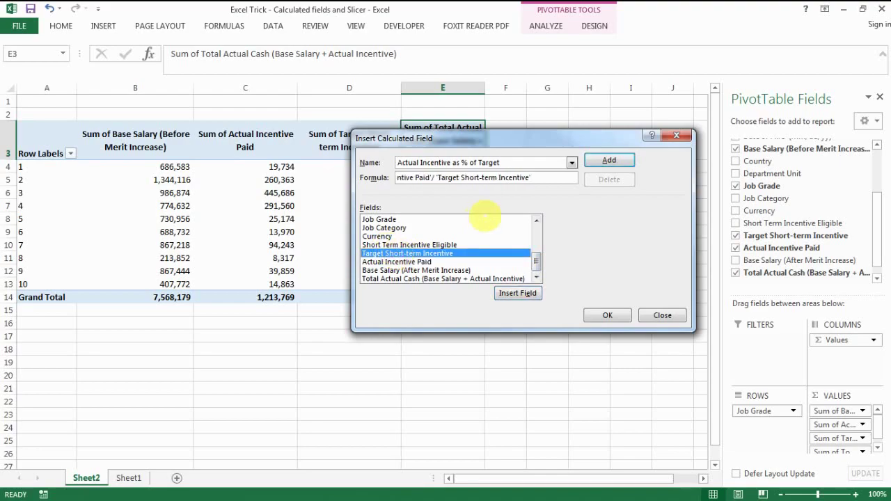
{"action": "left_click", "coordinate": [607, 315]}
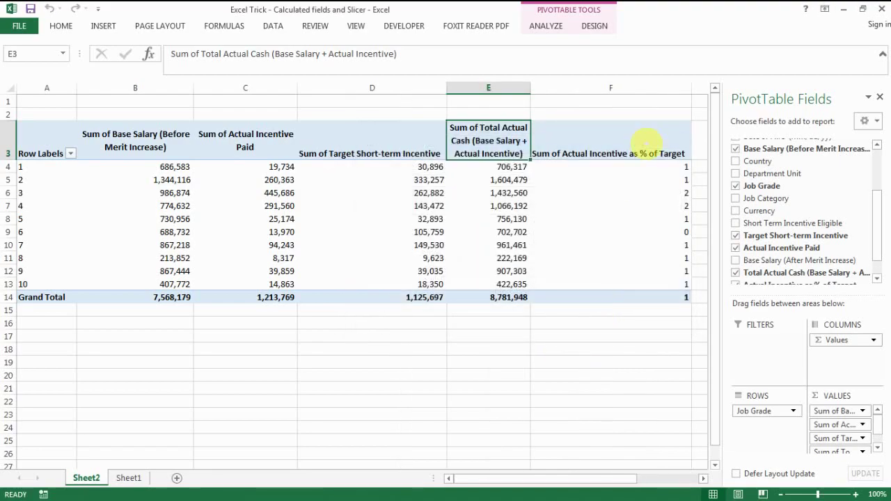
Narrow column F and format its Actual Incentive as % of Target values, including the grand total, as percentages.
{"action": "left_click", "coordinate": [601, 170]}
{"action": "left_click_drag", "start_coordinate": [691, 88], "coordinate": [625, 103]}
{"action": "left_click_drag", "start_coordinate": [557, 171], "coordinate": [570, 297]}
{"action": "left_click", "coordinate": [60, 25]}
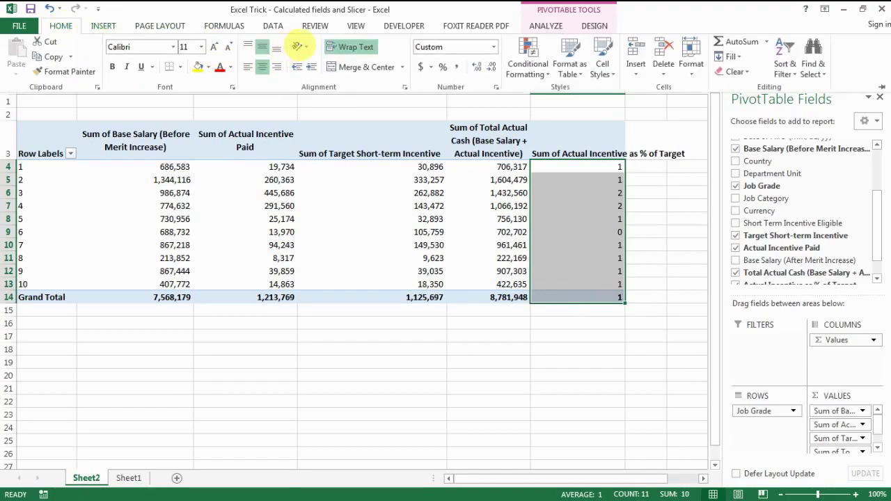
{"action": "left_click", "coordinate": [443, 69]}
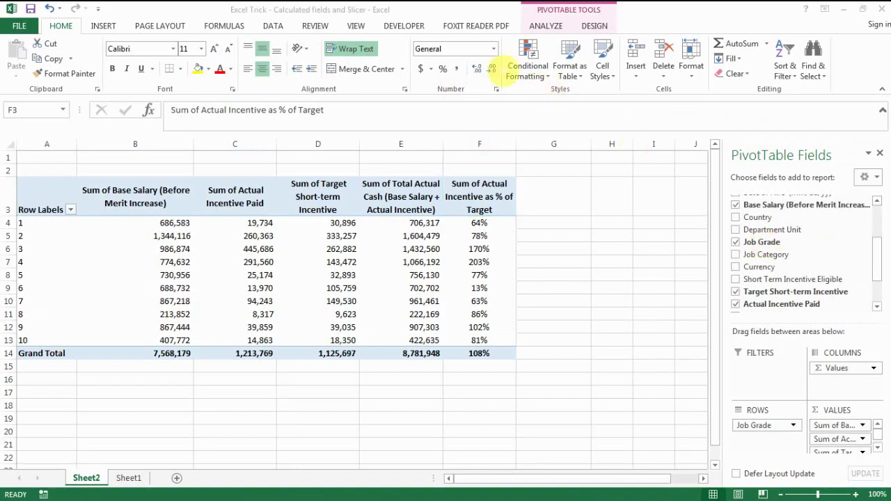
Review the formulas of the existing calculated fields Total Actual Cash (Base Salary + Actual Incentive) and Actual Incentive as % of Target.
{"action": "left_click", "coordinate": [459, 197]}
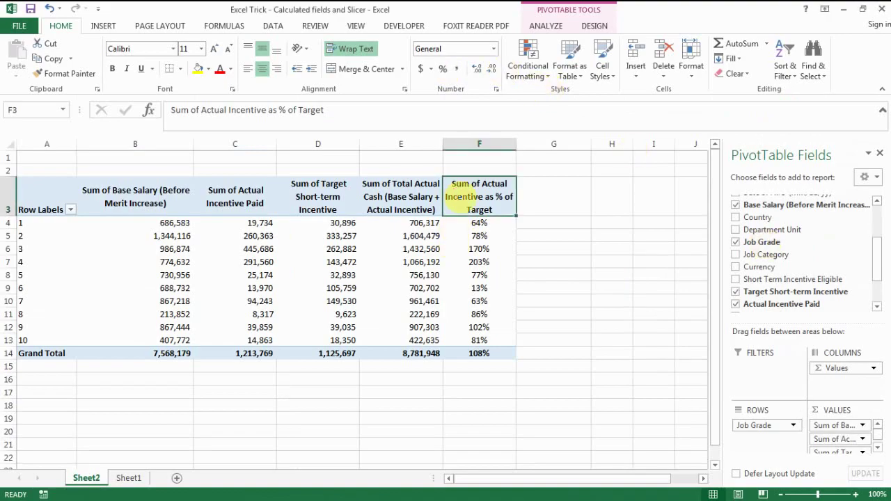
{"action": "left_click", "coordinate": [546, 26]}
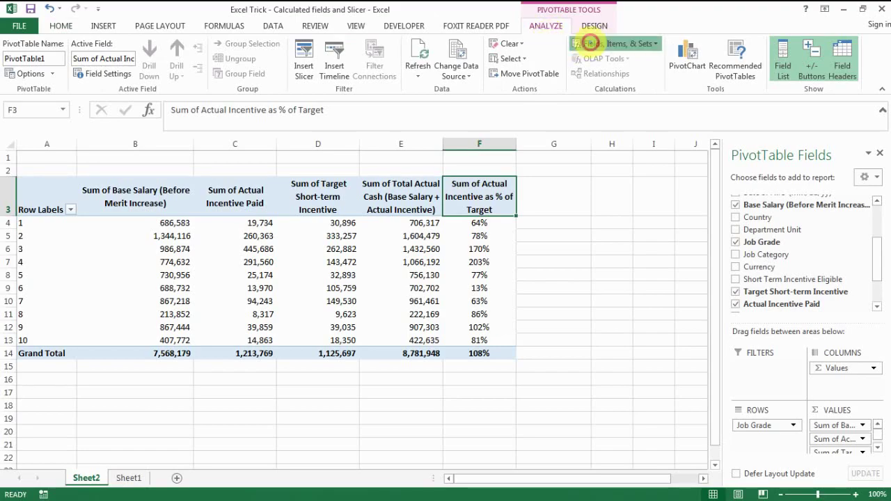
{"action": "left_click", "coordinate": [577, 43]}
{"action": "left_click", "coordinate": [600, 60]}
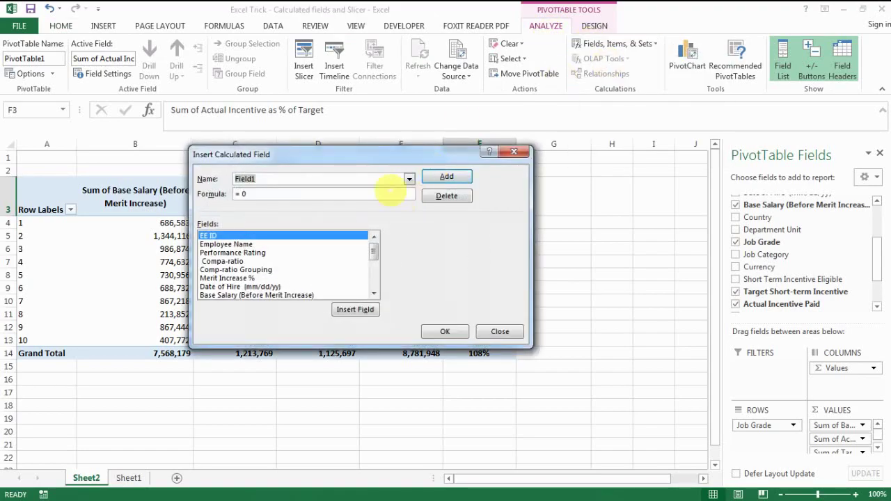
{"action": "left_click", "coordinate": [409, 179]}
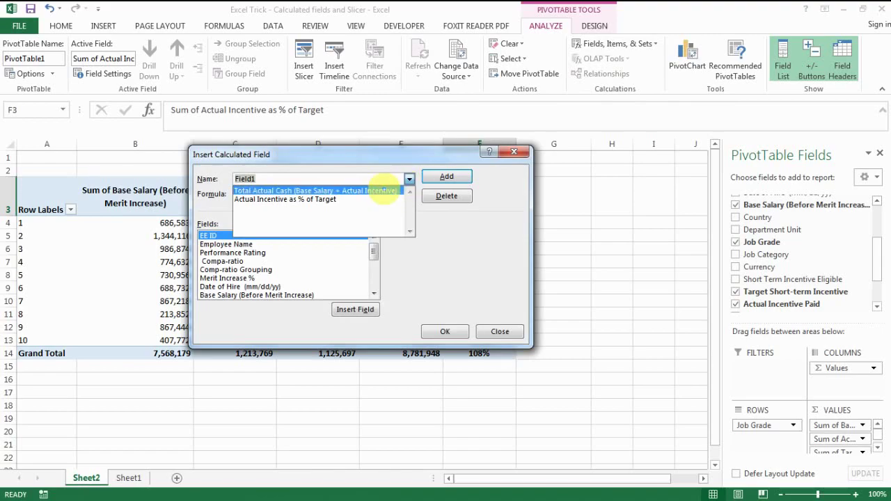
{"action": "left_click", "coordinate": [376, 191]}
{"action": "left_click", "coordinate": [409, 179]}
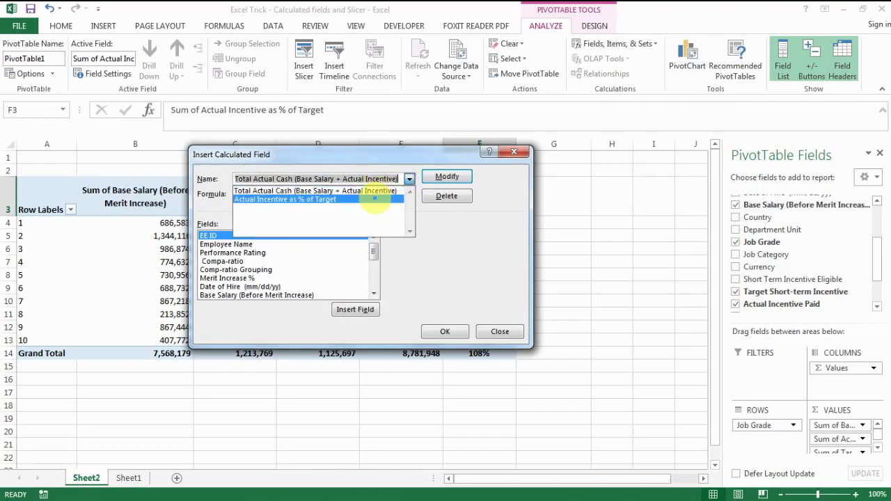
{"action": "left_click", "coordinate": [306, 199]}
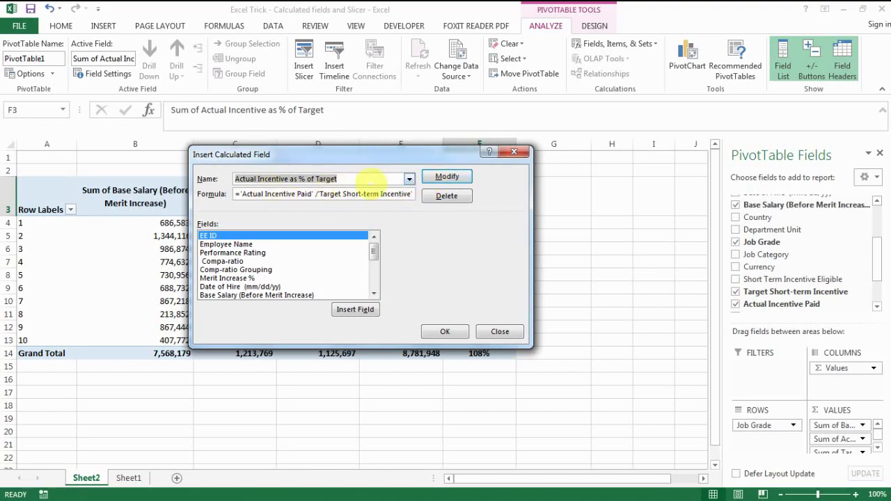
{"action": "left_click", "coordinate": [497, 330]}
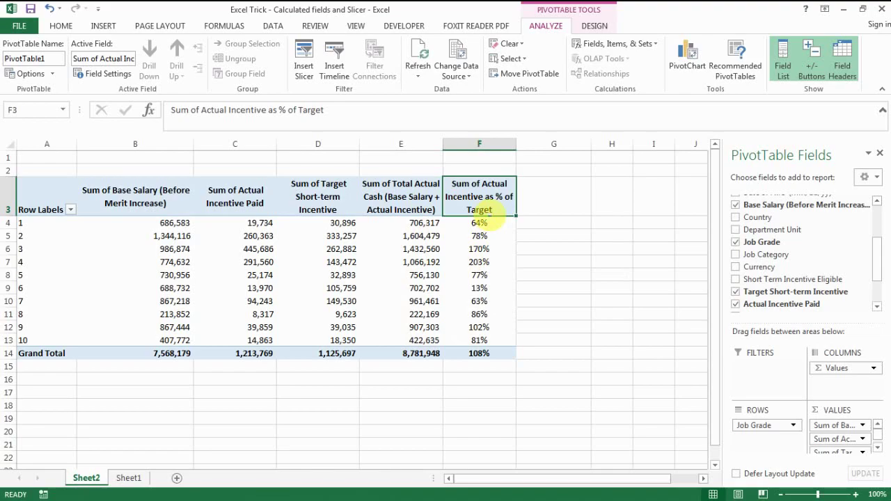
{"action": "left_click", "coordinate": [613, 43]}
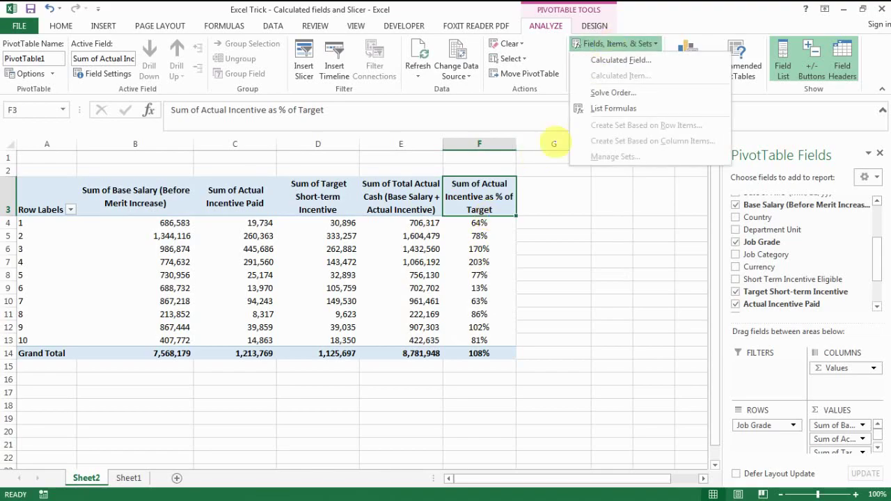
{"action": "left_click", "coordinate": [621, 60]}
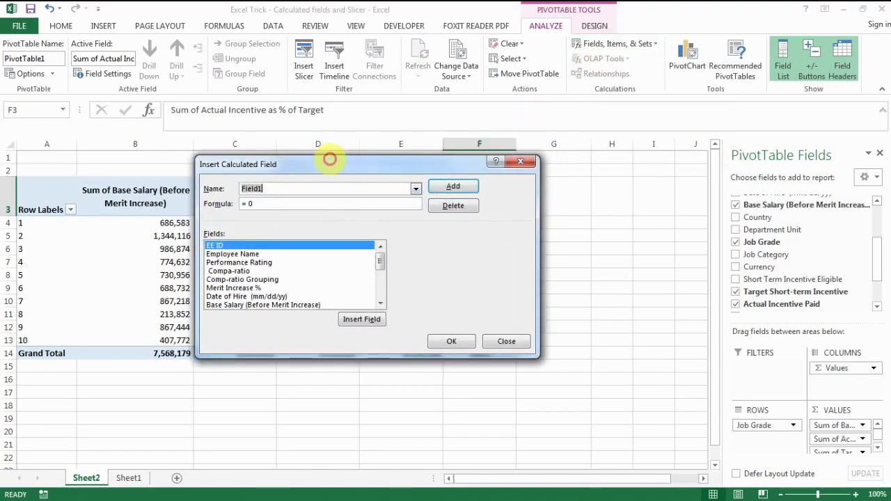
{"action": "left_click_drag", "start_coordinate": [332, 159], "coordinate": [421, 170]}
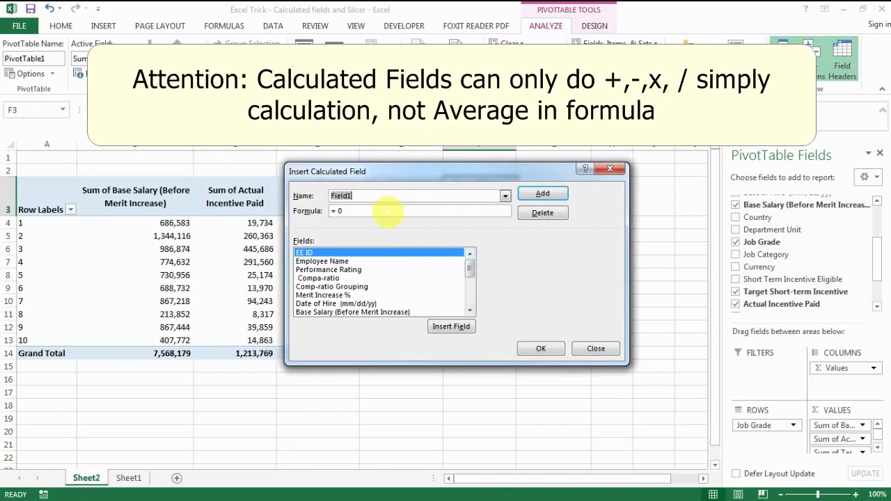
{"action": "left_click", "coordinate": [343, 215]}
{"action": "left_click", "coordinate": [404, 210]}
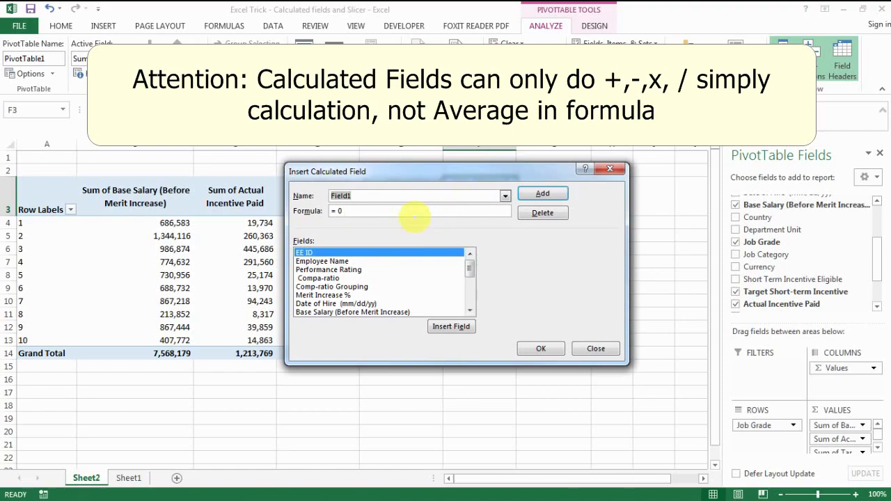
{"action": "left_click", "coordinate": [357, 211]}
{"action": "key", "text": "BackSpace"}
{"action": "type", "text": "aver"}
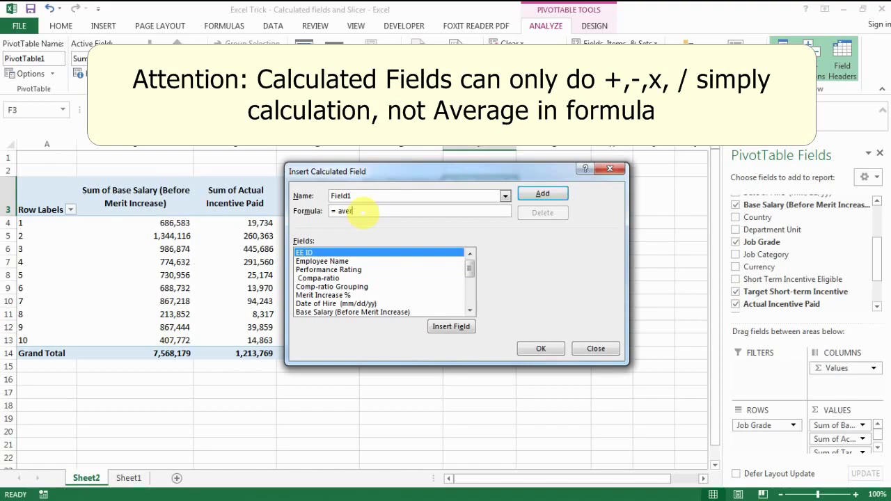
{"action": "type", "text": "A"}
{"action": "key", "text": "BackSpace"}
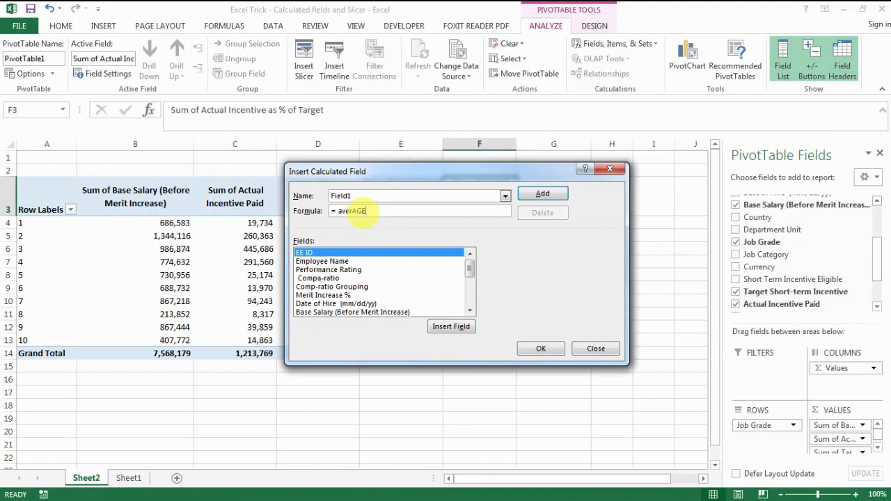
{"action": "type", "text": "AGE("}
{"action": "double_click", "coordinate": [346, 211]}
{"action": "key", "text": "BackSpace"}
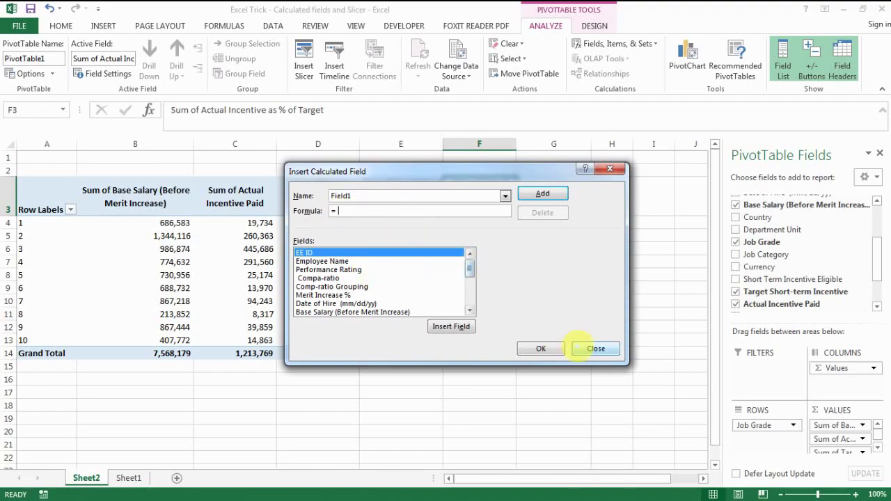
{"action": "left_click", "coordinate": [596, 348]}
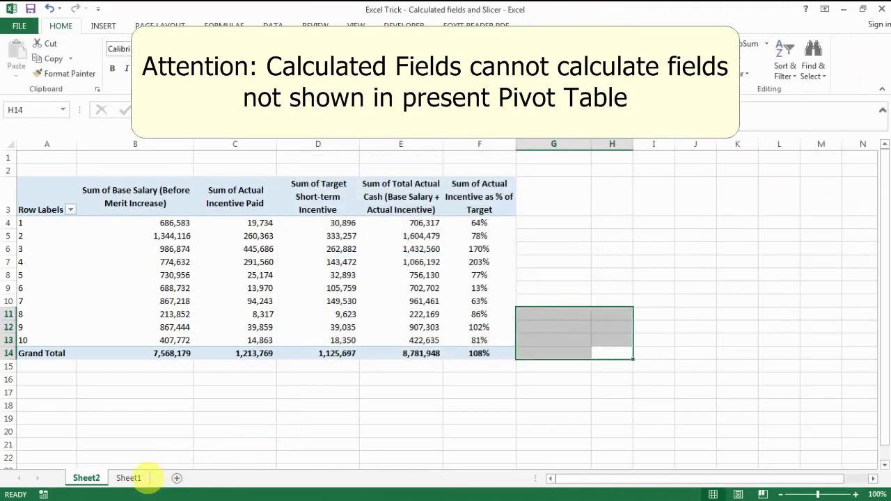
{"action": "left_click", "coordinate": [129, 478]}
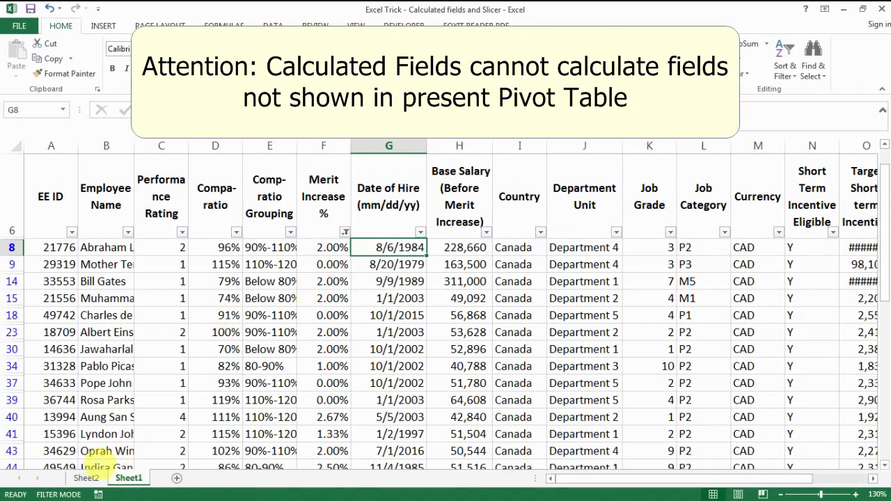
{"action": "left_click", "coordinate": [89, 476]}
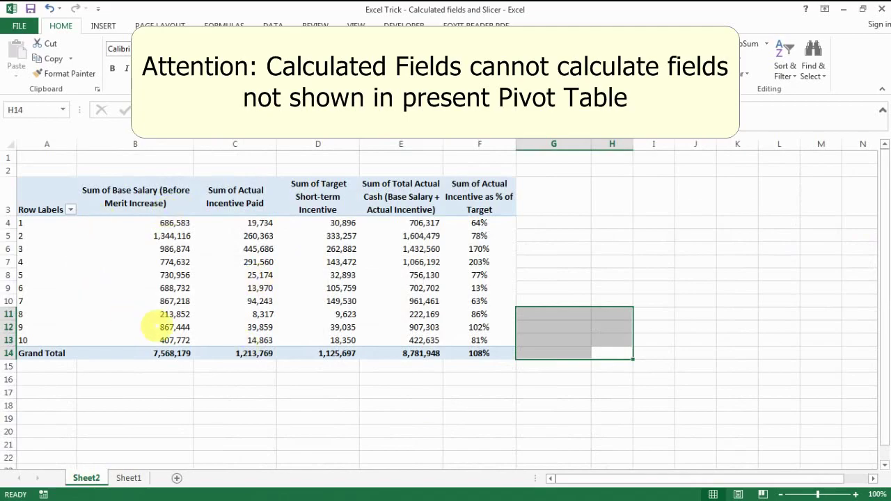
Start another calculated field in the PivotTable and name it Incentive for BS>500,000.
{"action": "left_click", "coordinate": [165, 207]}
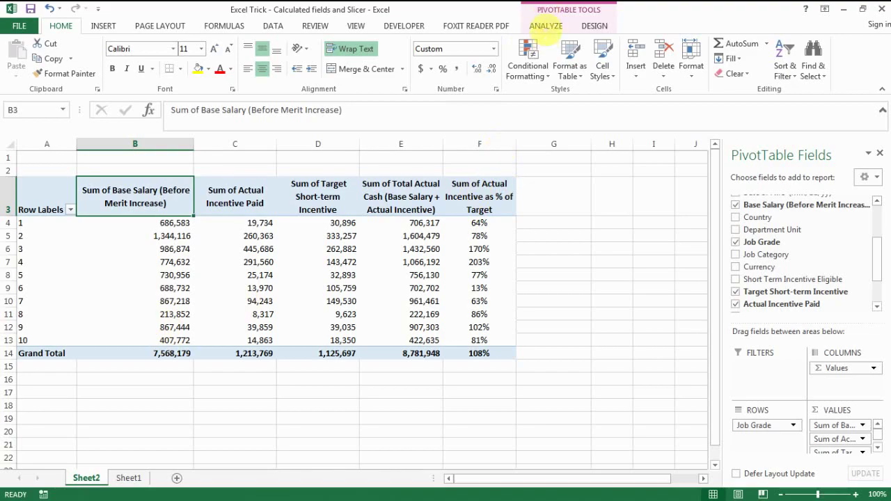
{"action": "left_click", "coordinate": [544, 25]}
{"action": "left_click", "coordinate": [604, 43]}
{"action": "left_click", "coordinate": [615, 60]}
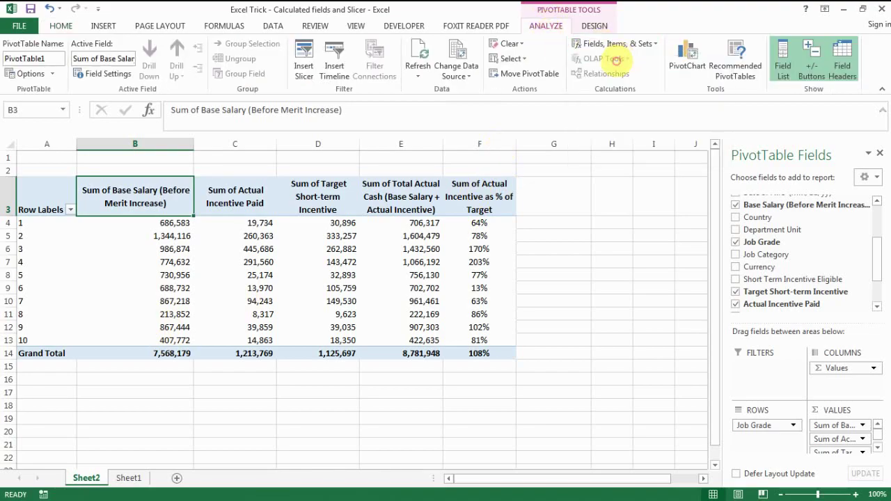
{"action": "left_click_drag", "start_coordinate": [423, 175], "coordinate": [548, 285]}
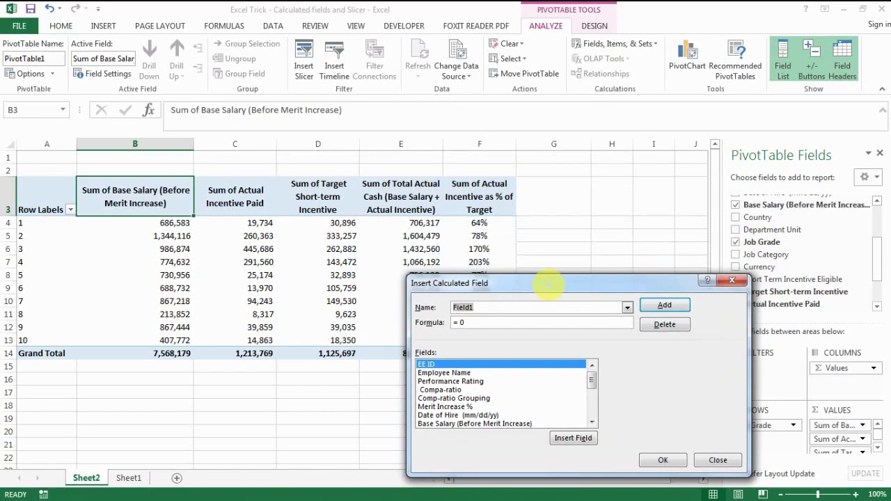
{"action": "type", "text": "bASE"}
{"action": "key", "text": "BackSpace"}
{"action": "key", "text": "BackSpace"}
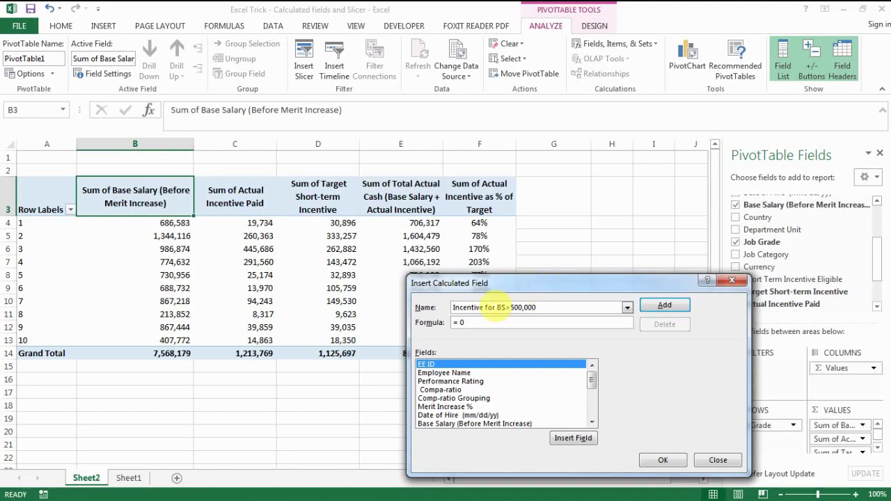
Set the calculated field's formula to = if('Base Salary (After Merit Increase)'>500000, 'Actual Incentive Paid',0) and add it to the PivotTable.
{"action": "left_click", "coordinate": [480, 322]}
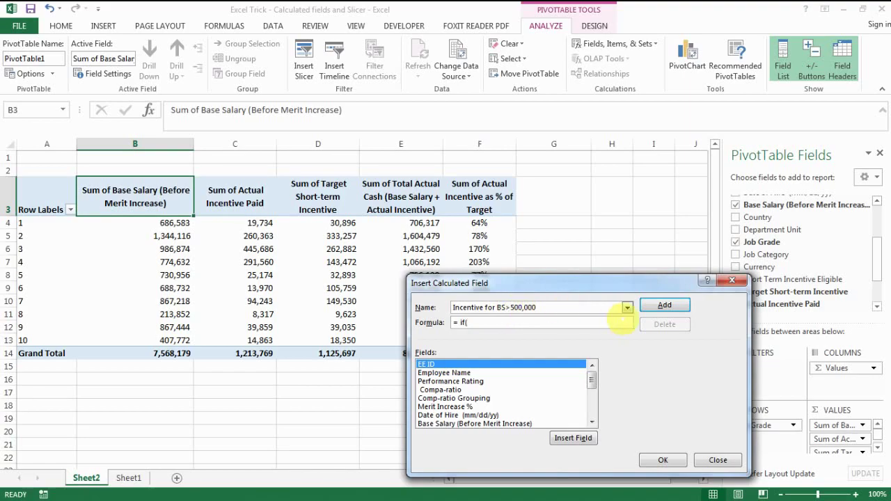
{"action": "left_click_drag", "start_coordinate": [592, 383], "coordinate": [591, 404]}
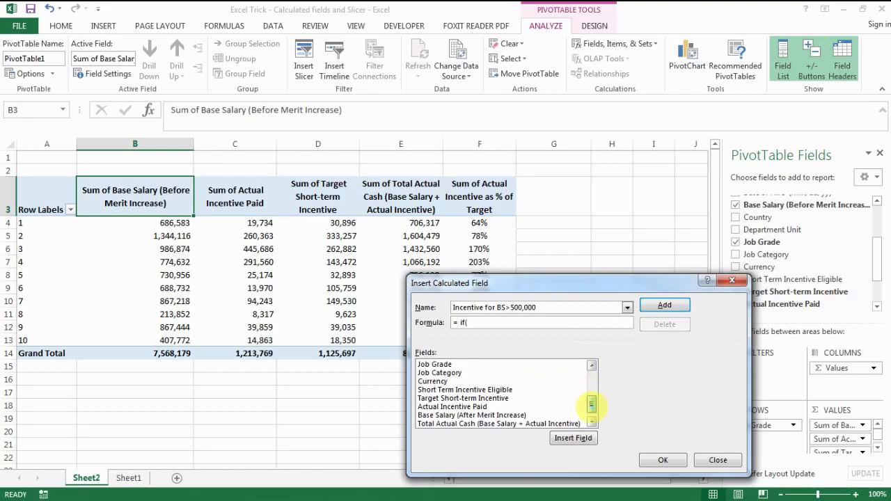
{"action": "left_click", "coordinate": [479, 415]}
{"action": "double_click", "coordinate": [479, 414]}
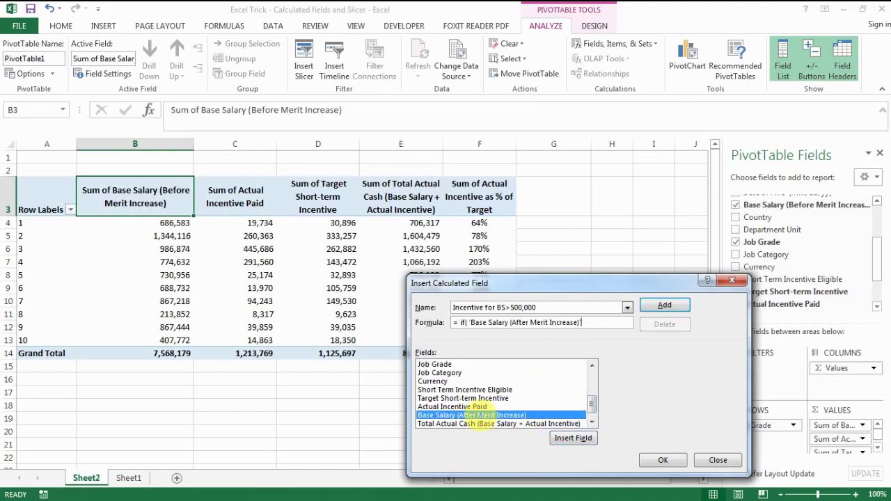
{"action": "type", "text": ">500000,"}
{"action": "double_click", "coordinate": [460, 407]}
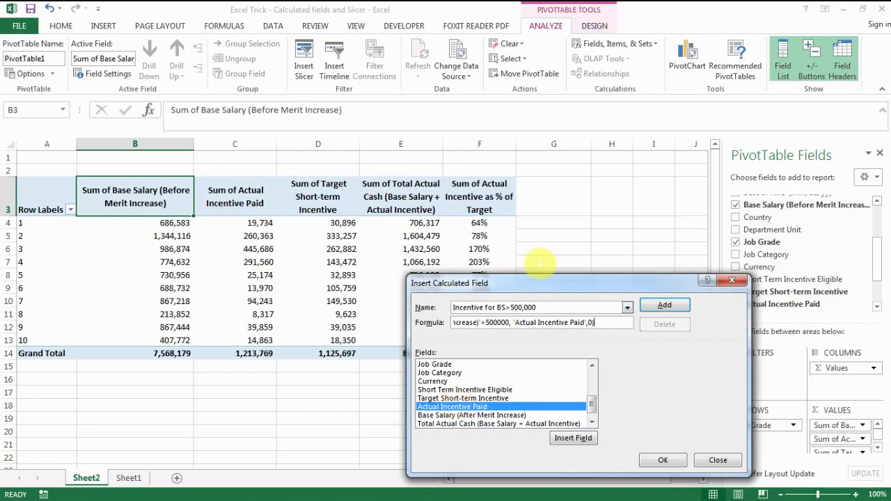
{"action": "left_click", "coordinate": [663, 460]}
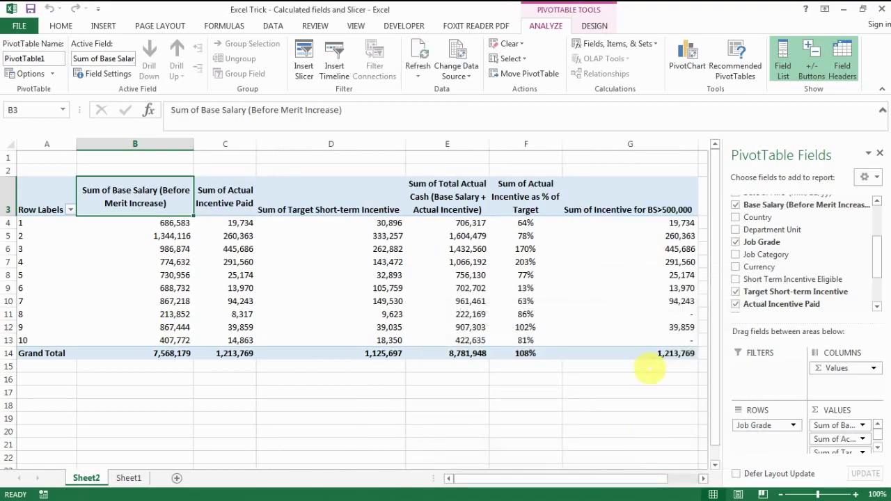
Narrow column G and wrap the text of its Sum of Incentive for BS>500,000 header.
{"action": "left_click_drag", "start_coordinate": [708, 144], "coordinate": [661, 158]}
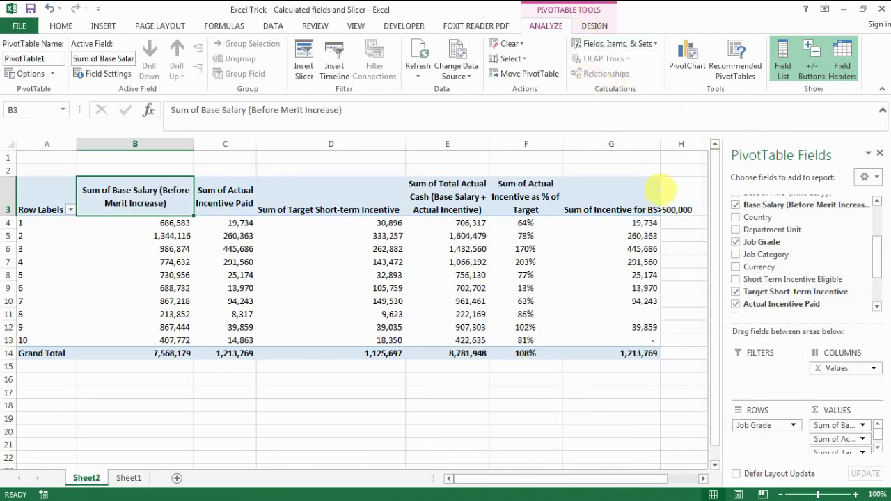
{"action": "left_click", "coordinate": [617, 207]}
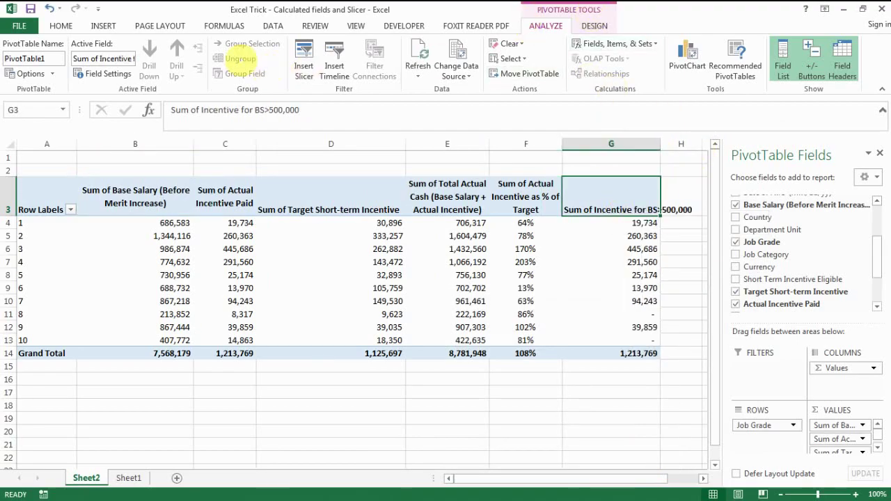
{"action": "left_click", "coordinate": [60, 25]}
{"action": "left_click", "coordinate": [346, 48]}
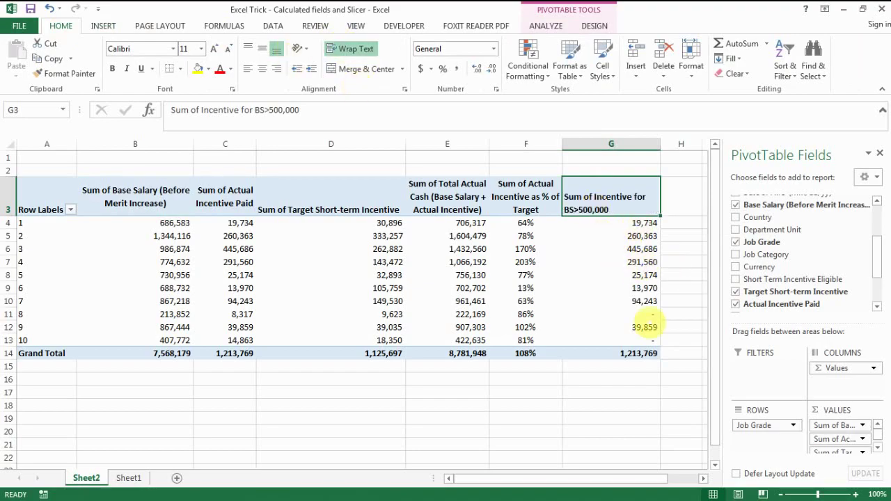
{"action": "mouse_move", "coordinate": [174, 316]}
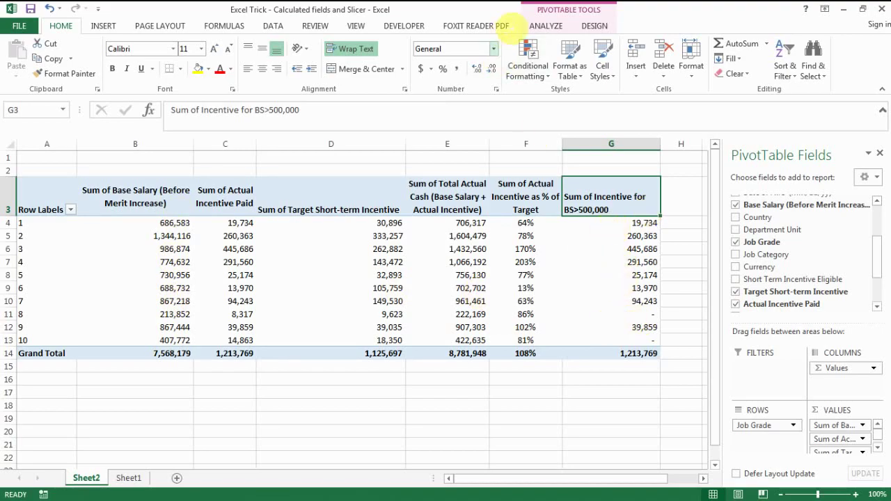
Start one more calculated field in the PivotTable and name it Incentive for Merit Inc>5%.
{"action": "left_click", "coordinate": [546, 26]}
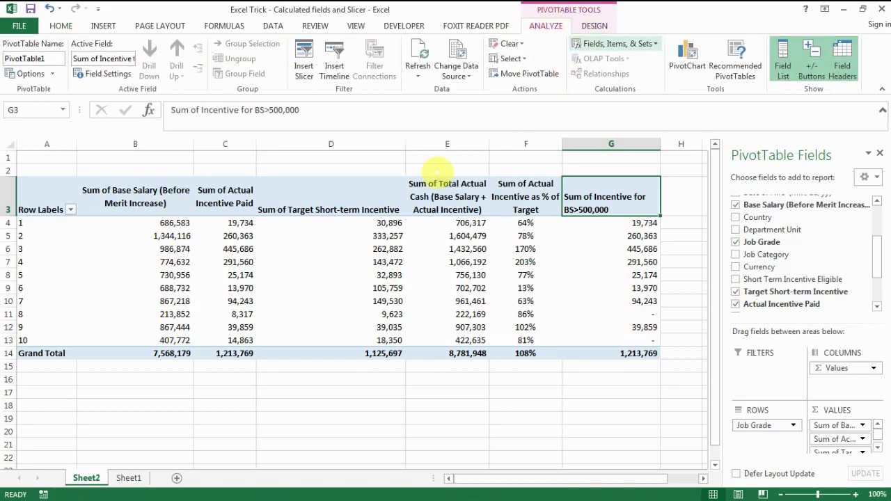
{"action": "left_click", "coordinate": [603, 43]}
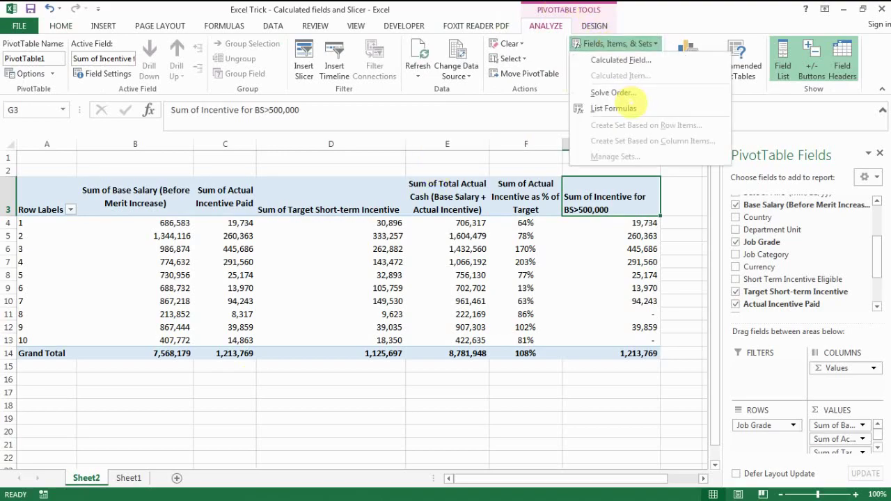
{"action": "left_click", "coordinate": [643, 60]}
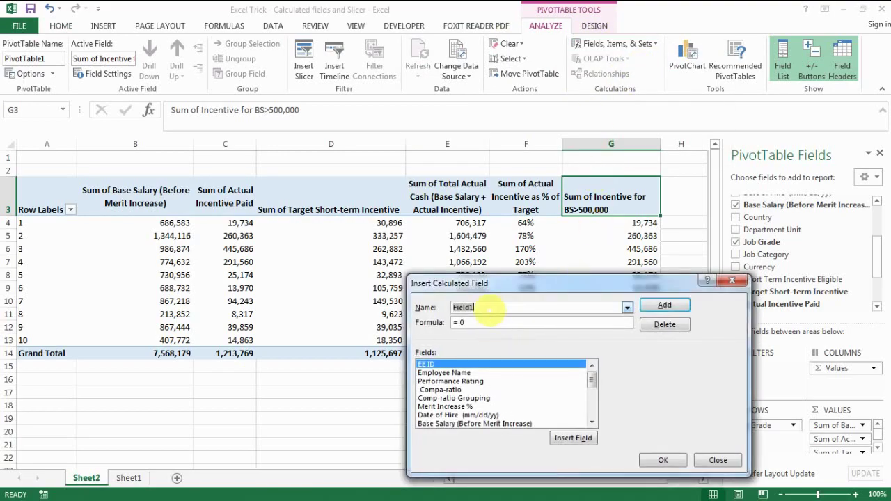
{"action": "type", "text": "Incentive for Merit Inc>5%"}
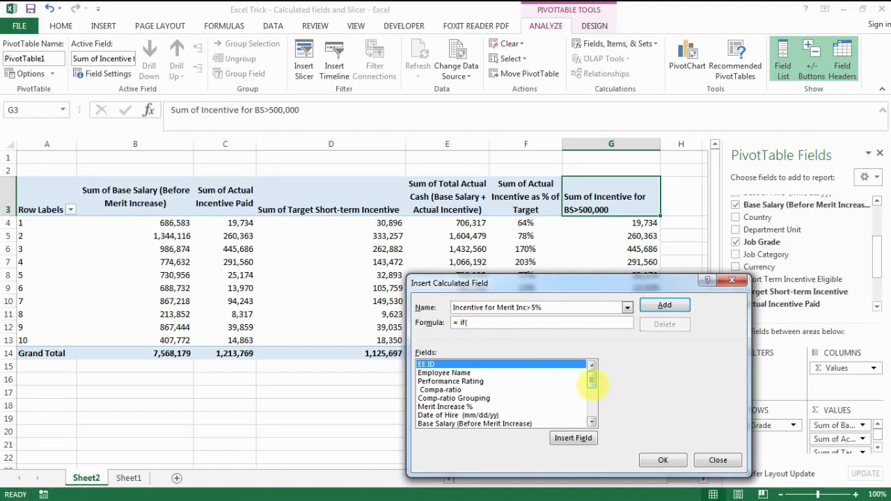
Give the calculated field an if formula that returns 'Actual Incentive Paid' when 'Merit Increase %'>5%, and add it to the PivotTable.
{"action": "double_click", "coordinate": [445, 407]}
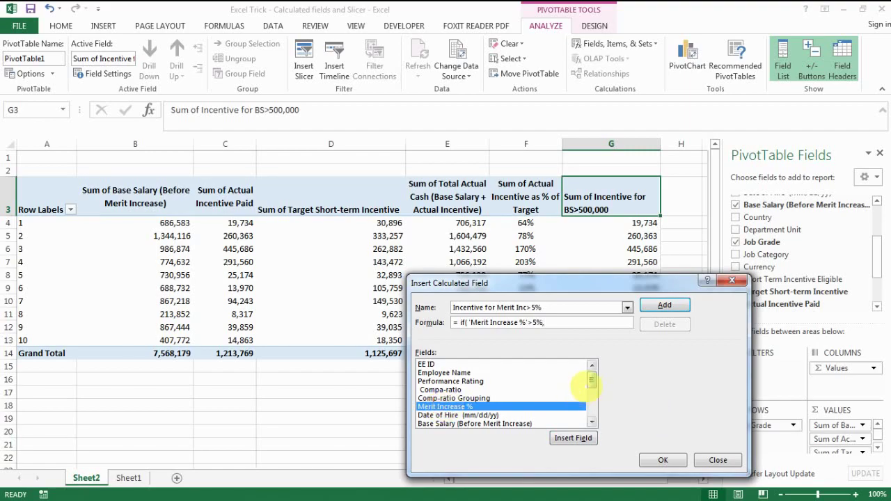
{"action": "scroll", "coordinate": [583, 383], "scroll_direction": "down", "scroll_amount": 4}
{"action": "left_click", "coordinate": [463, 406]}
{"action": "double_click", "coordinate": [463, 405]}
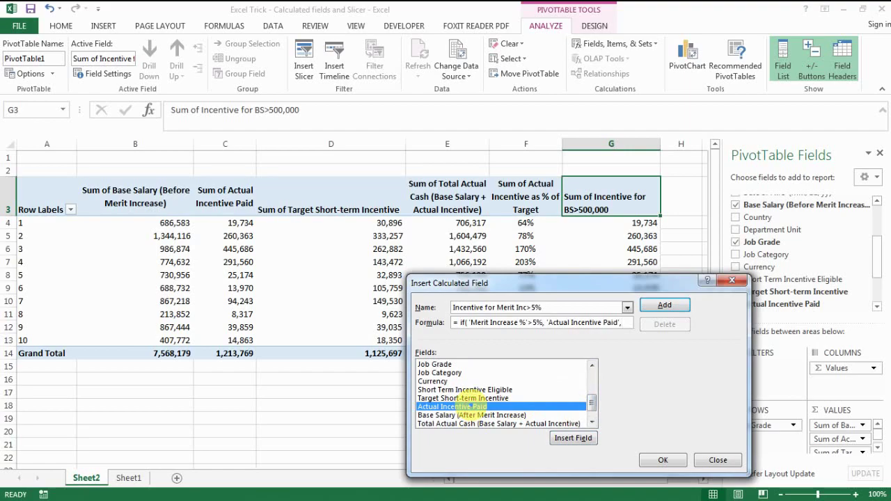
{"action": "left_click", "coordinate": [656, 461]}
Narrow column H and wrap the text of its Sum of Incentive for Merit Inc>5% header.
{"action": "left_click", "coordinate": [677, 207]}
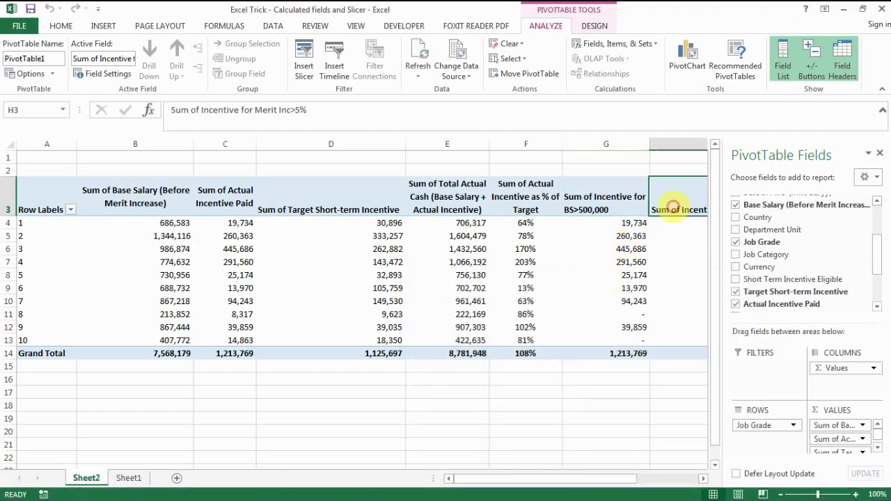
{"action": "left_click", "coordinate": [676, 206]}
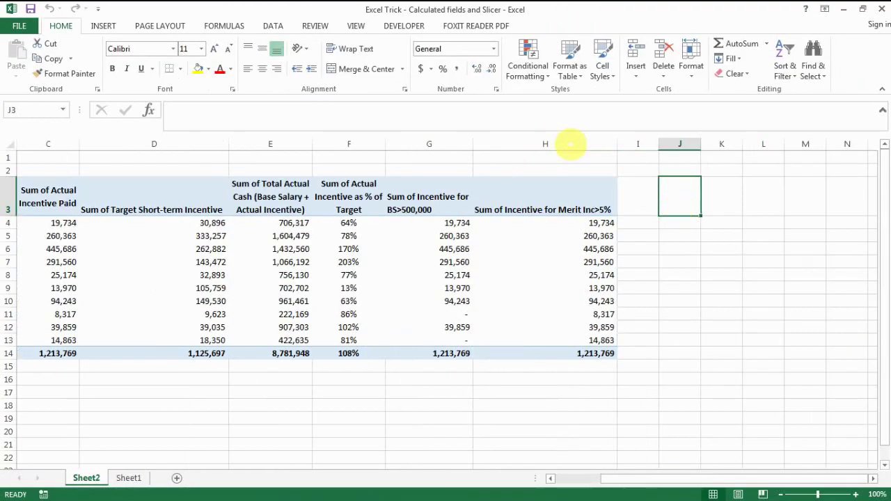
{"action": "left_click_drag", "start_coordinate": [618, 143], "coordinate": [555, 147]}
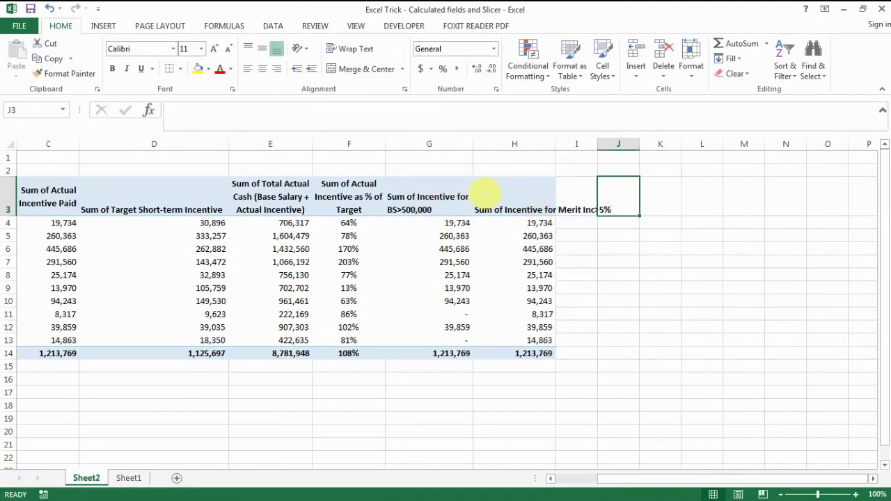
{"action": "left_click", "coordinate": [484, 190]}
{"action": "left_click", "coordinate": [350, 48]}
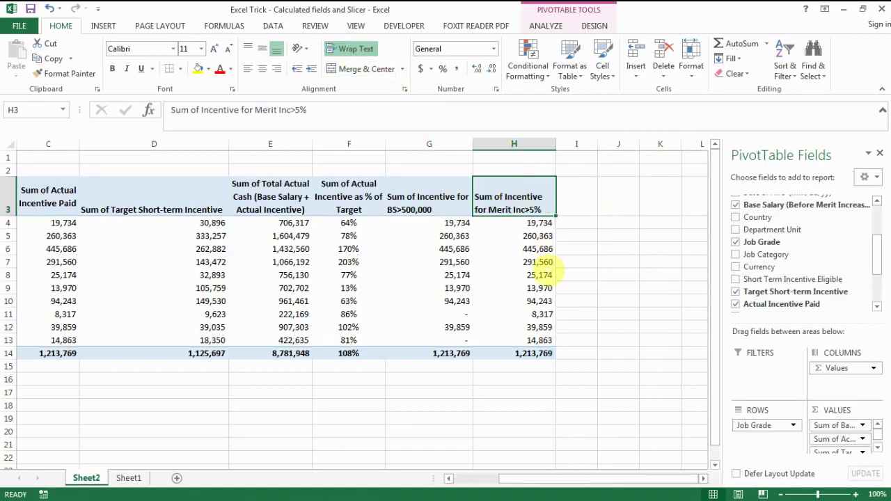
Compare the job grade 1 value of Incentive for Merit Inc>5% with its Actual Incentive Paid value.
{"action": "left_click", "coordinate": [537, 224]}
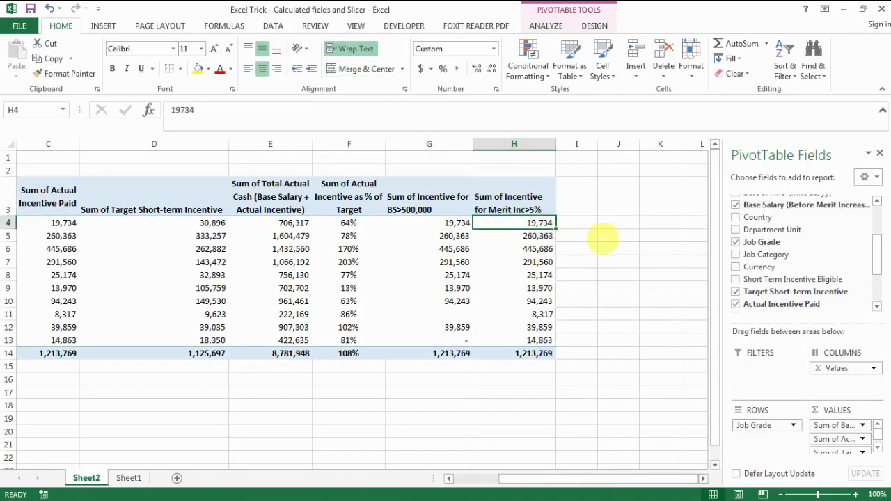
{"action": "key", "text": "Left"}
{"action": "key", "text": "Left"}
{"action": "key", "text": "Left"}
{"action": "key", "text": "Left"}
{"action": "key", "text": "Left"}
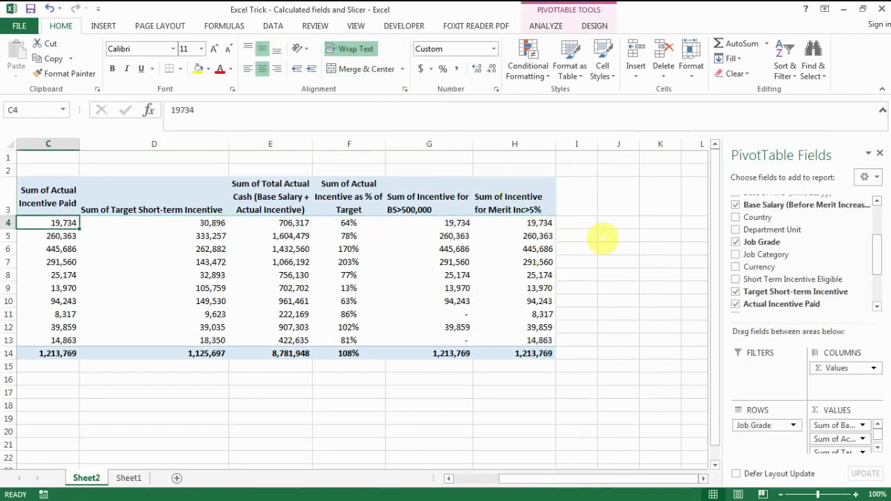
Compare the Incentive for Merit Inc>5% values with Actual Incentive Paid, and check the Merit Increase % filter values in Sheet1.
{"action": "left_click_drag", "start_coordinate": [542, 223], "coordinate": [532, 353]}
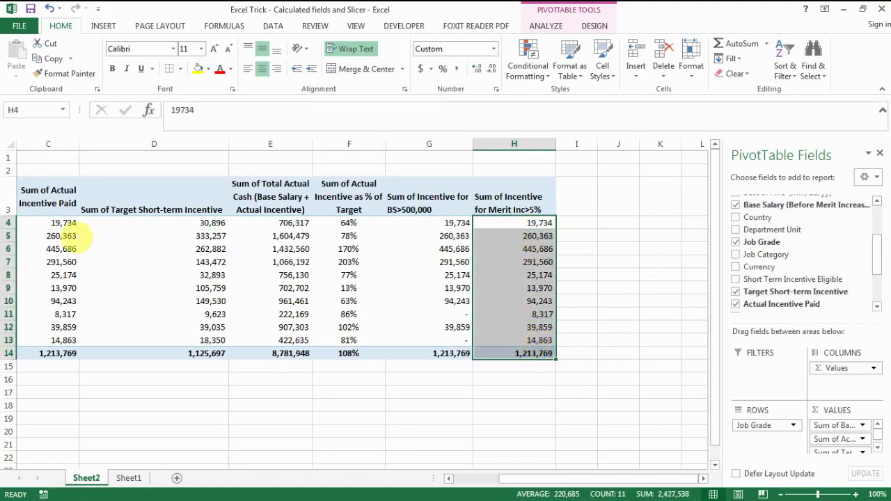
{"action": "left_click_drag", "start_coordinate": [59, 224], "coordinate": [58, 353]}
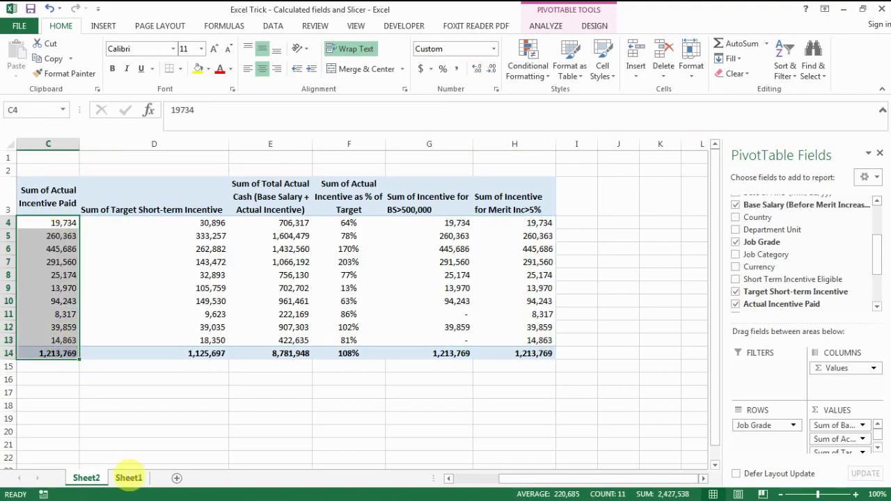
{"action": "left_click", "coordinate": [129, 477]}
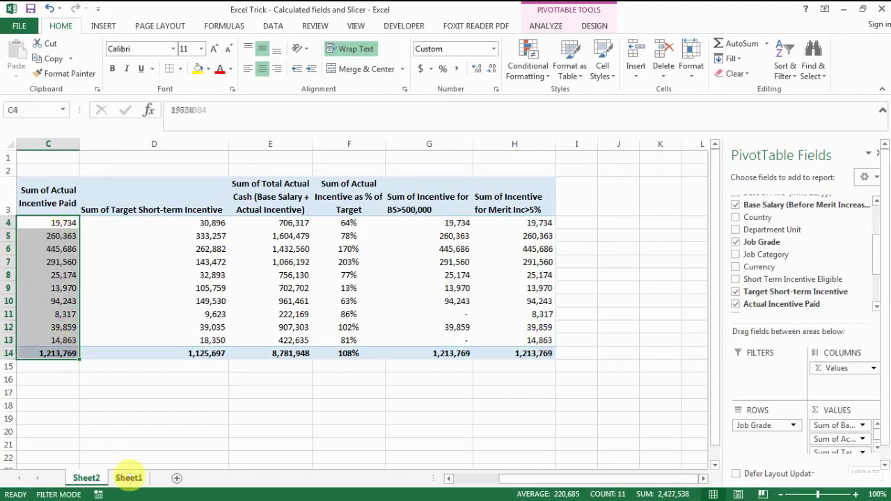
{"action": "left_click", "coordinate": [345, 232]}
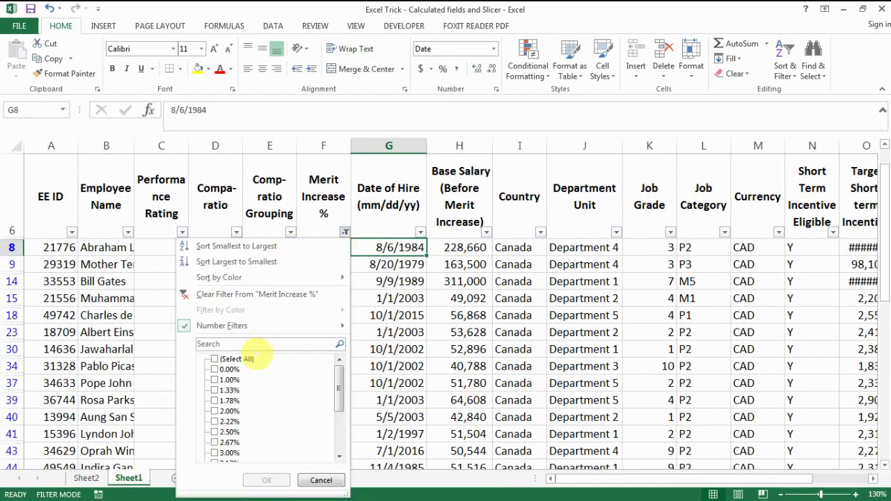
{"action": "mouse_move", "coordinate": [339, 379]}
{"action": "left_mouse_down"}
{"action": "mouse_move", "coordinate": [339, 427]}
{"action": "mouse_move", "coordinate": [340, 375]}
{"action": "mouse_move", "coordinate": [338, 408]}
{"action": "mouse_move", "coordinate": [337, 394]}
{"action": "left_mouse_up"}
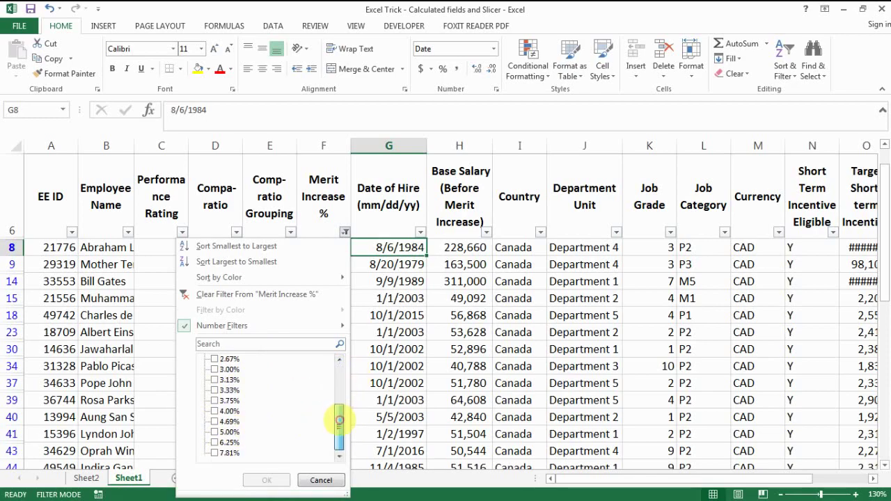
{"action": "left_click", "coordinate": [384, 423]}
{"action": "left_click", "coordinate": [87, 477]}
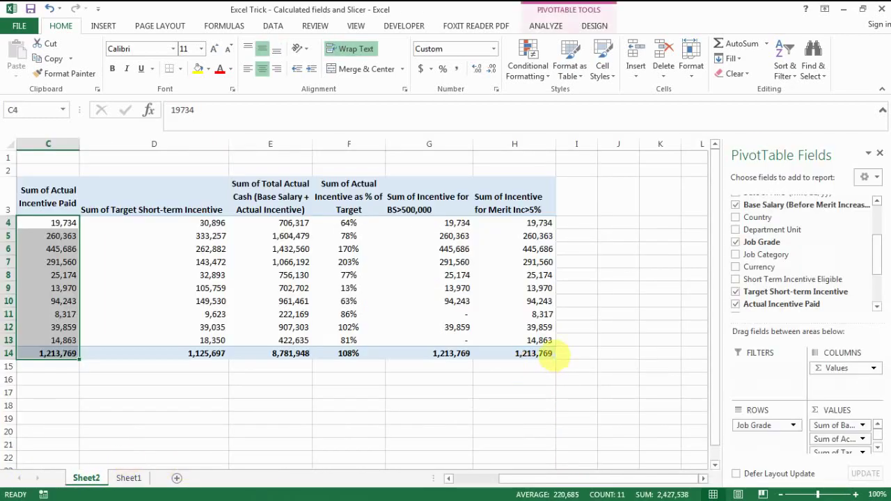
Review the Base Salary column against the Incentive for BS>500,000 and Incentive for Merit Inc>5% columns in the PivotTable.
{"action": "left_click", "coordinate": [522, 249]}
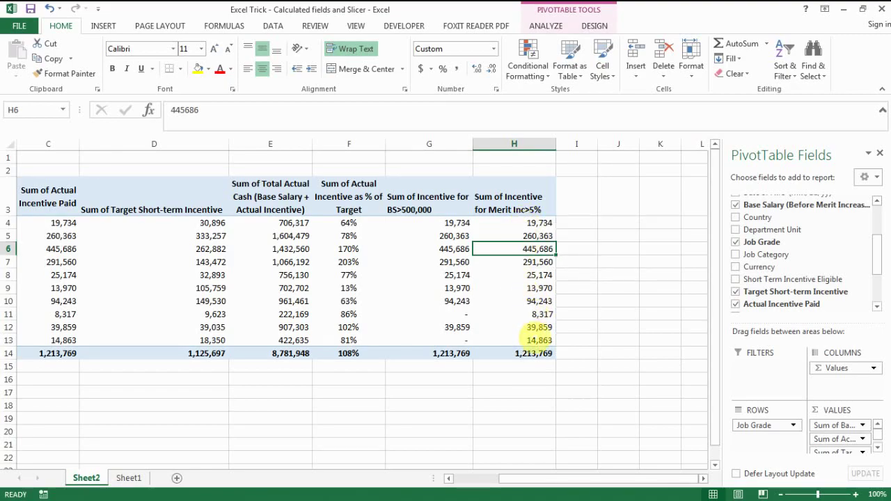
{"action": "left_click", "coordinate": [556, 478]}
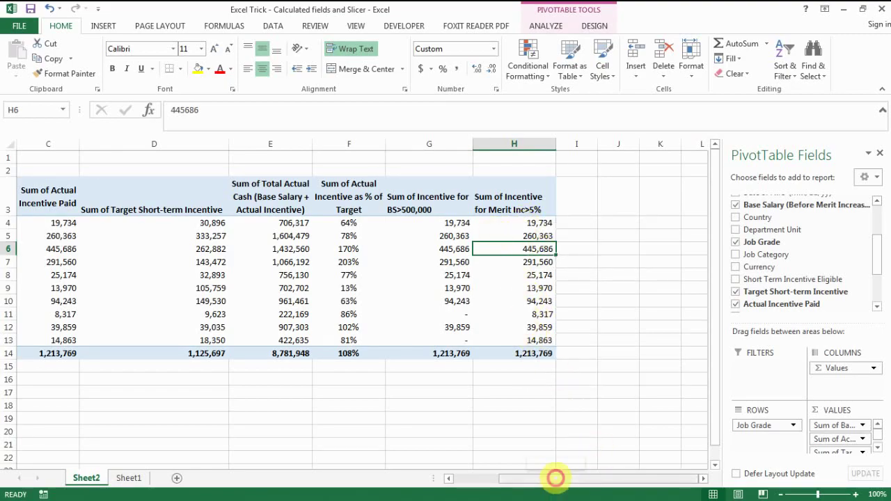
{"action": "left_click_drag", "start_coordinate": [555, 478], "coordinate": [506, 477]}
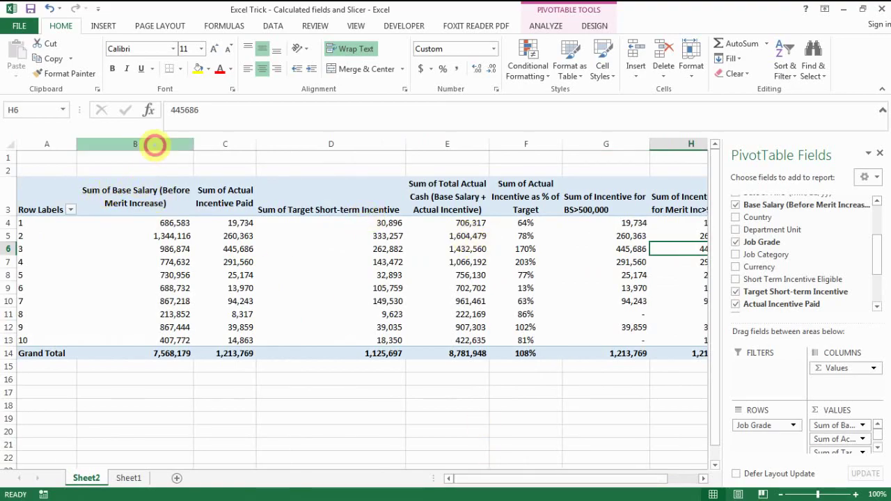
{"action": "left_click", "coordinate": [151, 144]}
{"action": "left_click", "coordinate": [149, 222]}
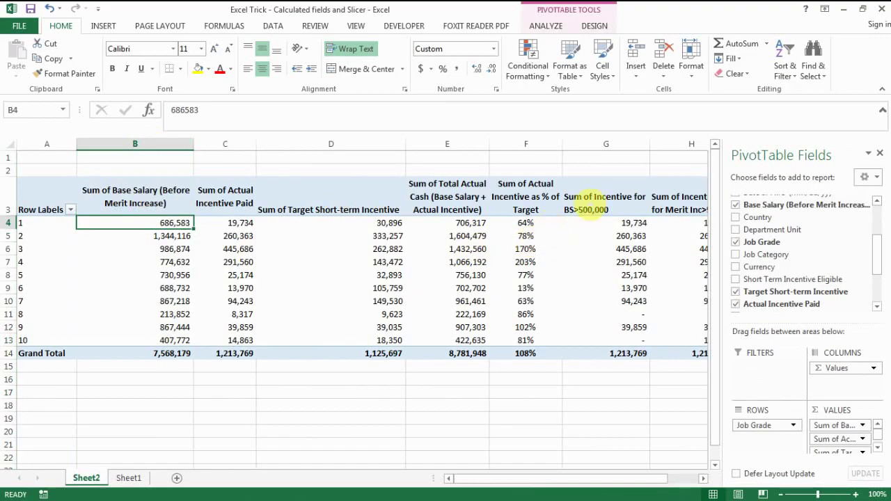
{"action": "left_click", "coordinate": [603, 143]}
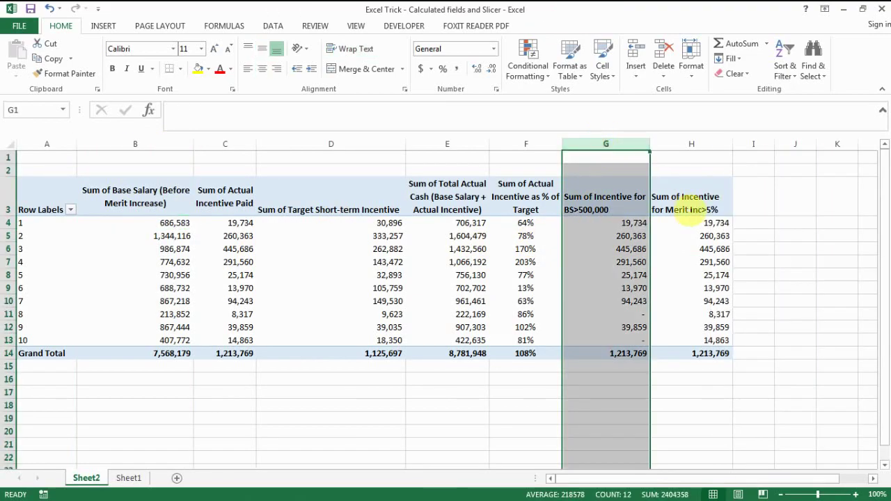
{"action": "left_click", "coordinate": [687, 200]}
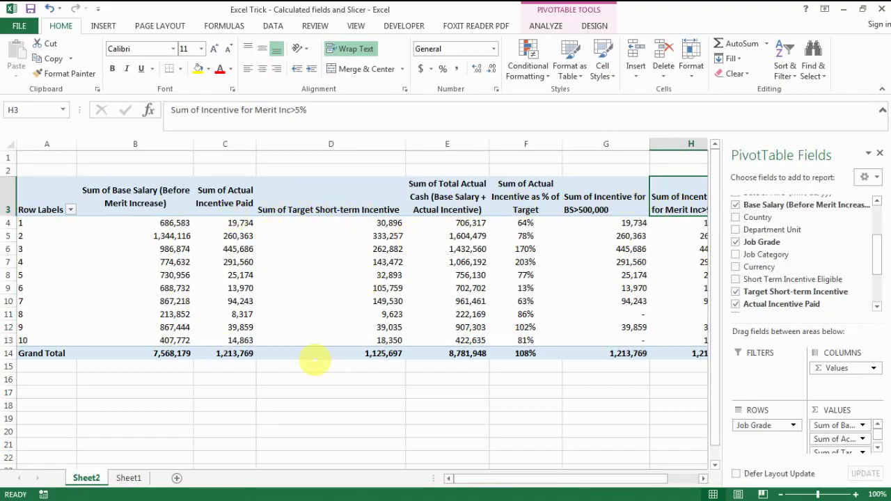
Narrow columns D and B, and wrap and middle-align the Sum of Target Short-term Incentive header.
{"action": "mouse_move", "coordinate": [303, 307]}
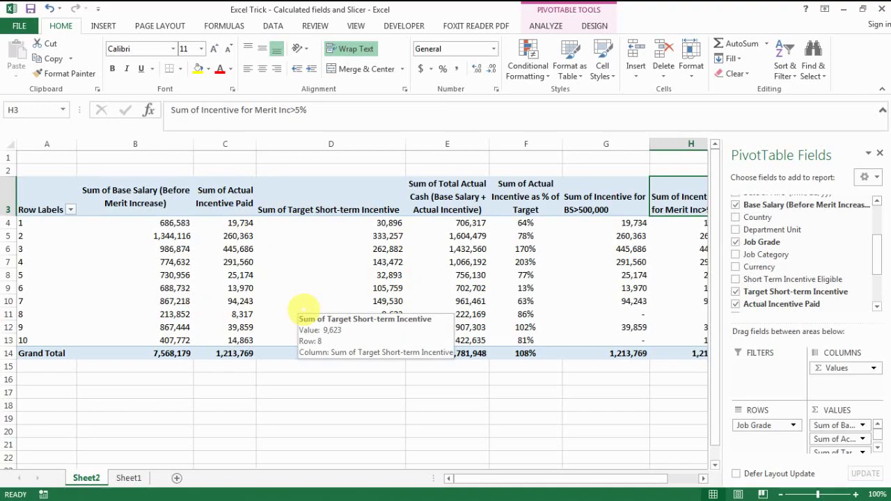
{"action": "left_click_drag", "start_coordinate": [405, 143], "coordinate": [373, 144]}
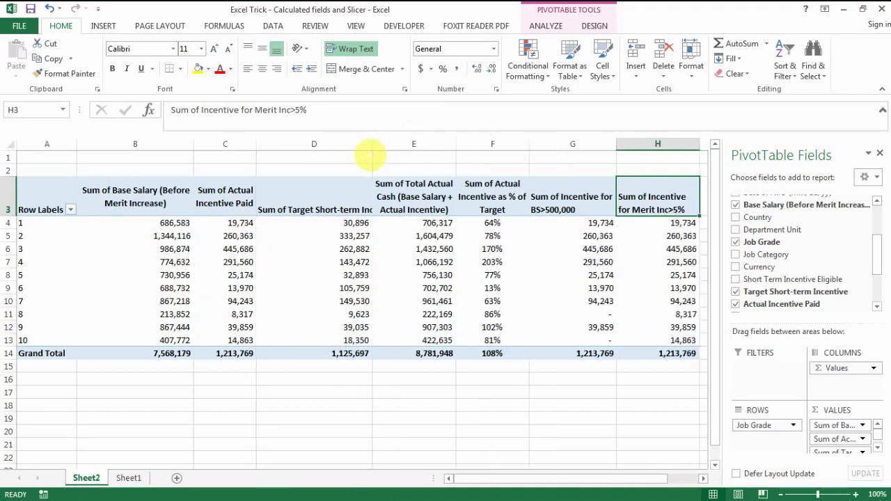
{"action": "left_click_drag", "start_coordinate": [373, 144], "coordinate": [344, 151]}
{"action": "left_click", "coordinate": [301, 193]}
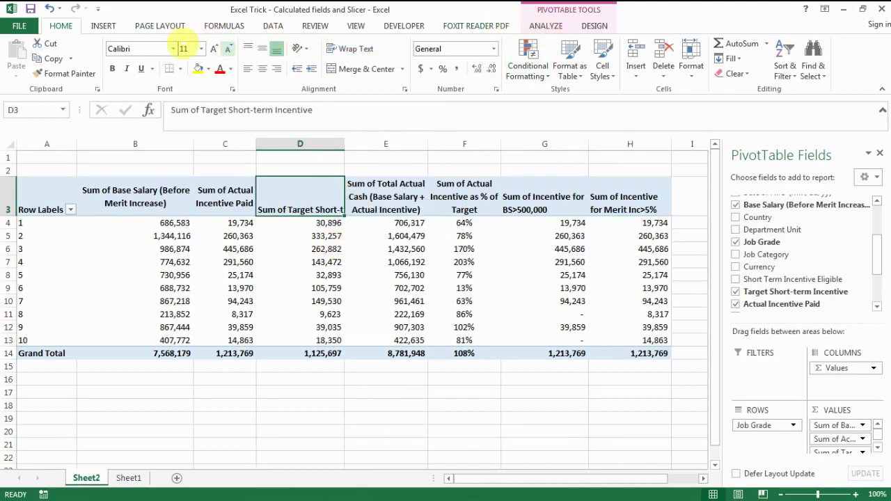
{"action": "left_click", "coordinate": [262, 48]}
{"action": "left_click", "coordinate": [352, 48]}
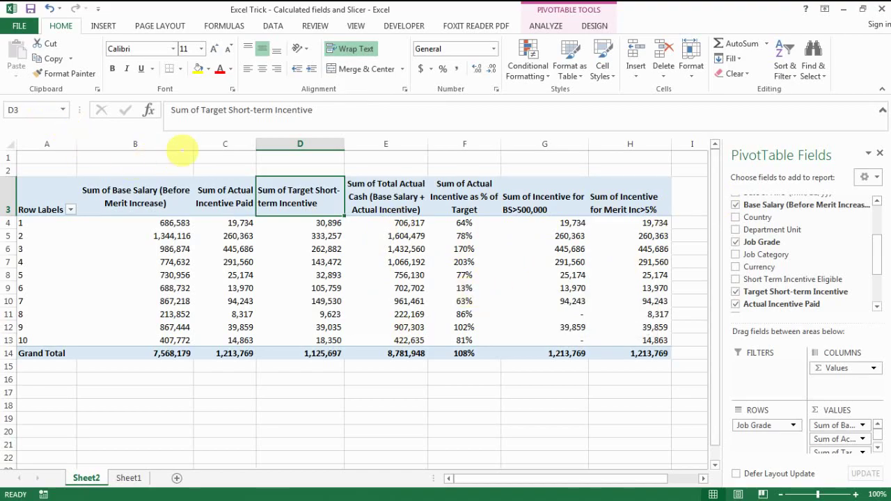
{"action": "left_click_drag", "start_coordinate": [193, 147], "coordinate": [143, 149]}
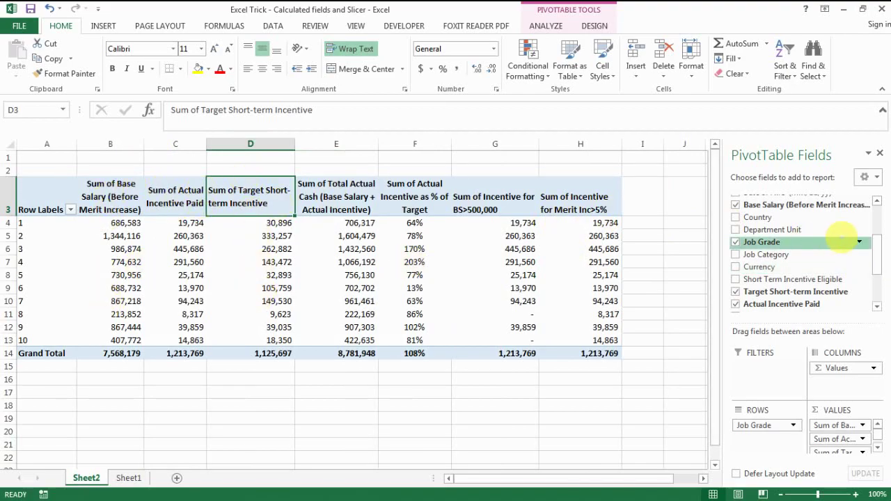
Add Department Unit, Country and Date of Hire as PivotTable report filters, and reduce the height of row 3.
{"action": "left_click_drag", "start_coordinate": [880, 245], "coordinate": [880, 223]}
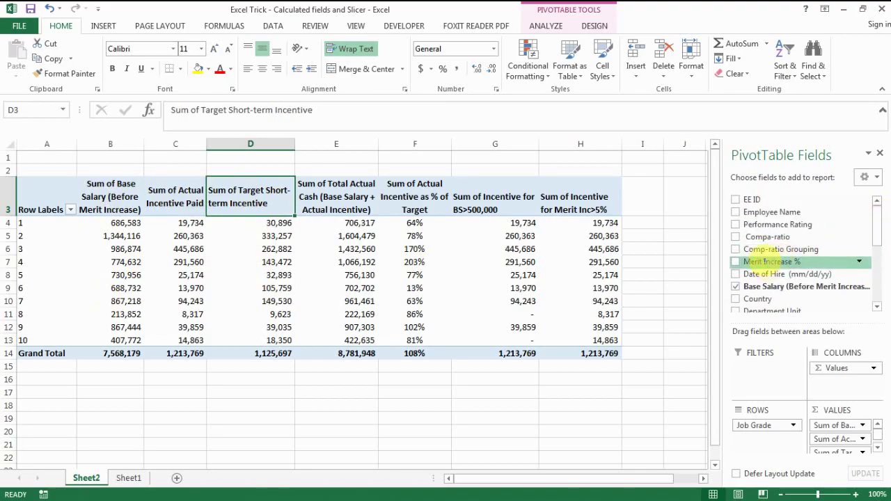
{"action": "left_click_drag", "start_coordinate": [879, 223], "coordinate": [878, 231]}
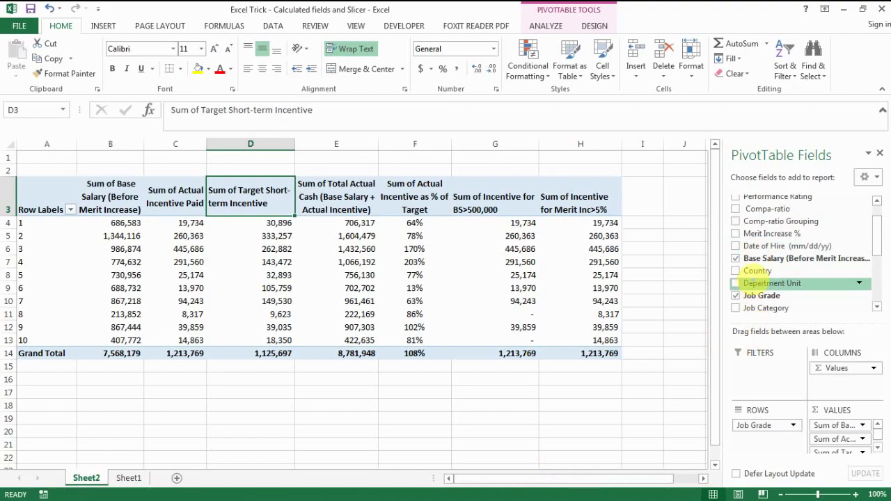
{"action": "left_click_drag", "start_coordinate": [755, 284], "coordinate": [754, 369]}
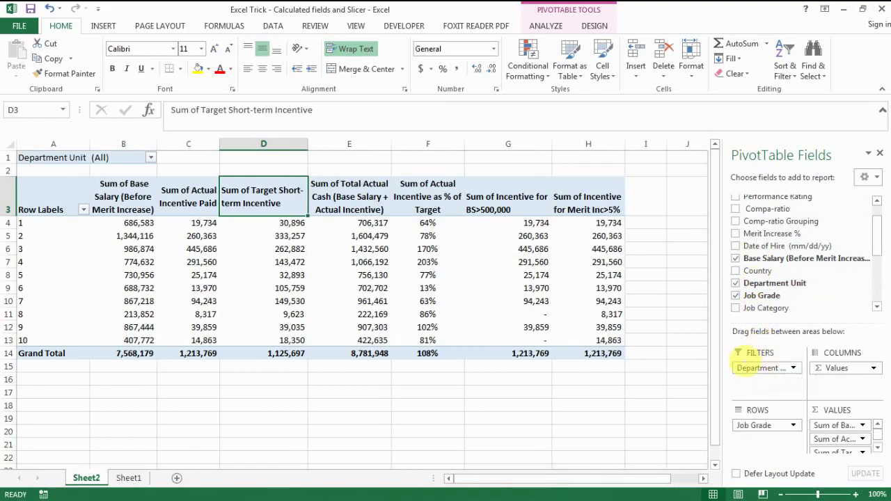
{"action": "left_click_drag", "start_coordinate": [759, 272], "coordinate": [766, 383]}
{"action": "left_click_drag", "start_coordinate": [757, 245], "coordinate": [783, 394]}
{"action": "left_click_drag", "start_coordinate": [10, 216], "coordinate": [20, 198]}
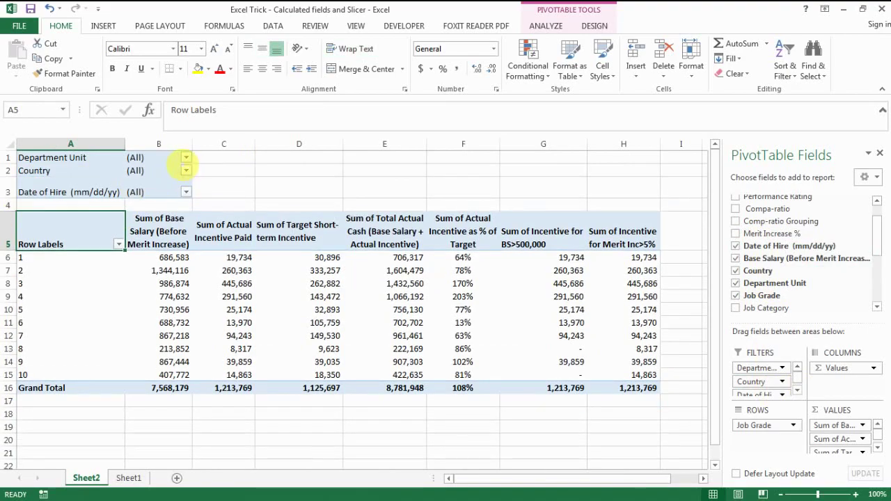
Filter the PivotTable to Department 3 with the Department Unit report filter.
{"action": "left_click", "coordinate": [186, 171]}
{"action": "left_click", "coordinate": [218, 163]}
{"action": "left_click", "coordinate": [186, 157]}
{"action": "left_click", "coordinate": [41, 302]}
{"action": "left_click", "coordinate": [56, 187]}
{"action": "left_click", "coordinate": [78, 219]}
{"action": "left_click", "coordinate": [108, 322]}
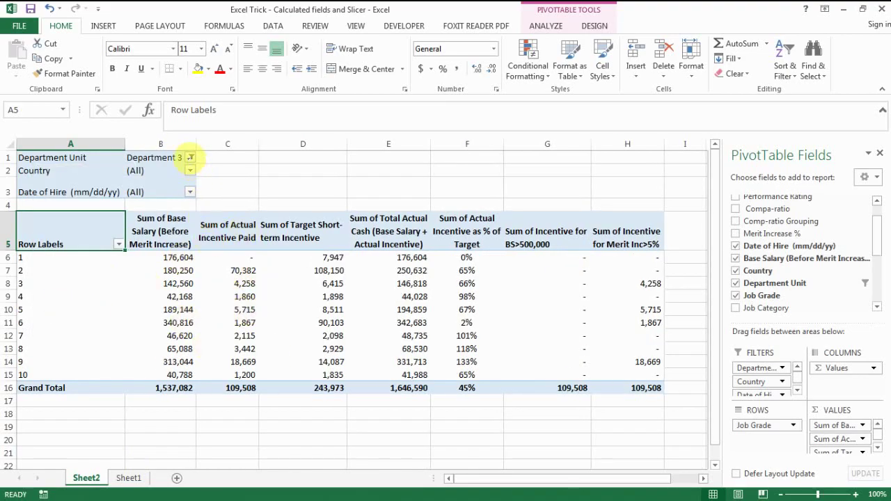
{"action": "left_click", "coordinate": [191, 157]}
{"action": "left_click", "coordinate": [354, 185]}
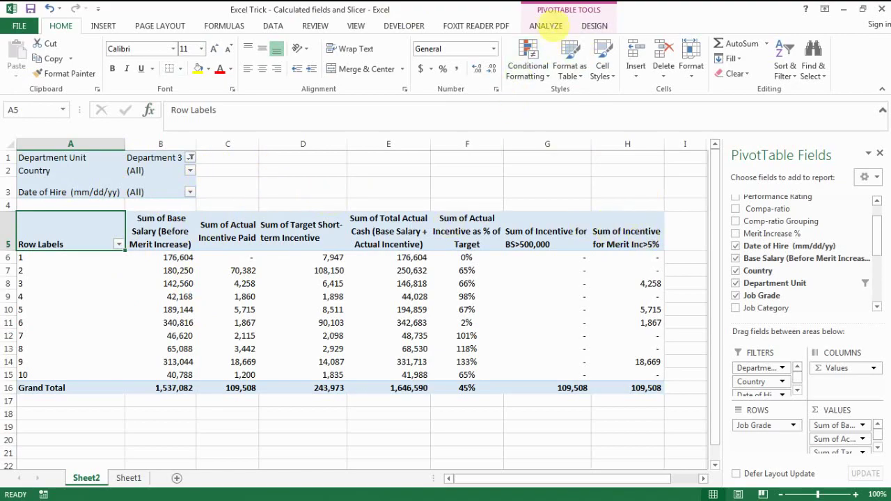
Insert slicers for Country and Department Unit into the PivotTable report.
{"action": "left_click", "coordinate": [546, 26]}
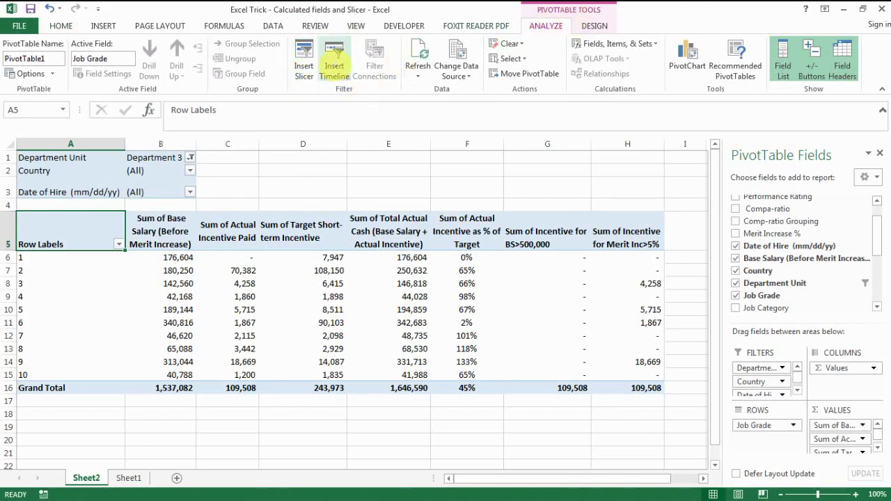
{"action": "left_click", "coordinate": [303, 59]}
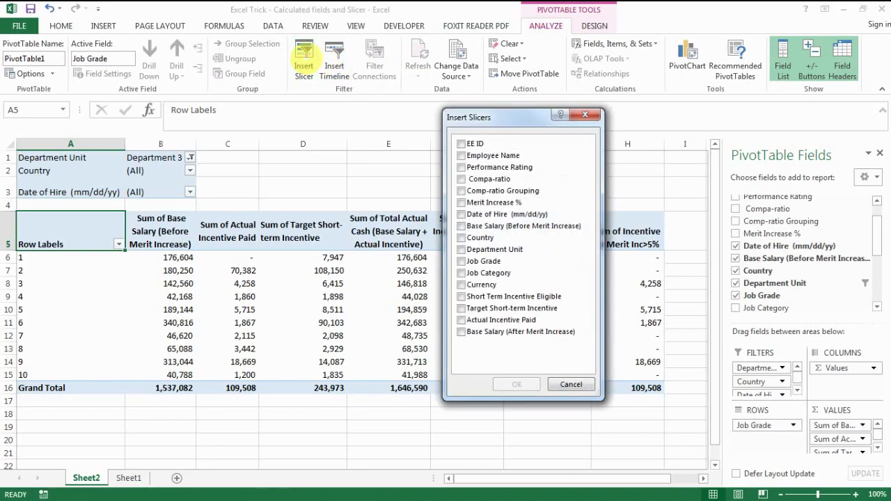
{"action": "left_click_drag", "start_coordinate": [469, 117], "coordinate": [409, 110]}
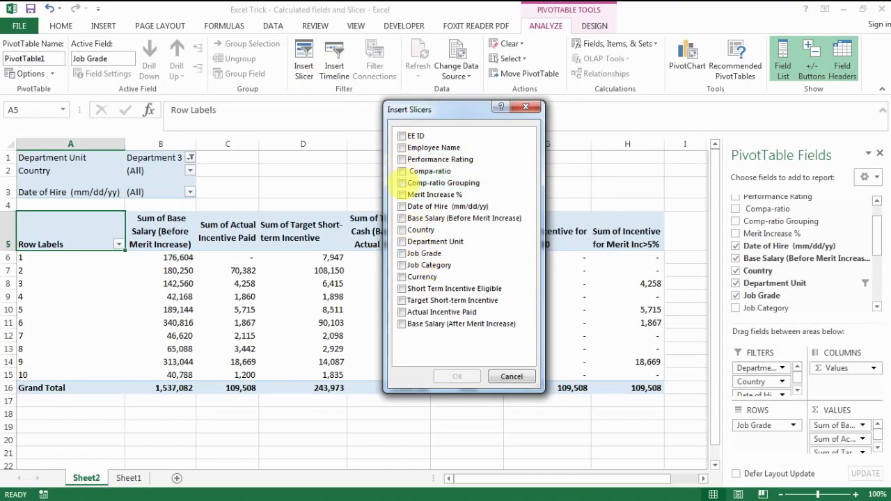
{"action": "left_click", "coordinate": [402, 230]}
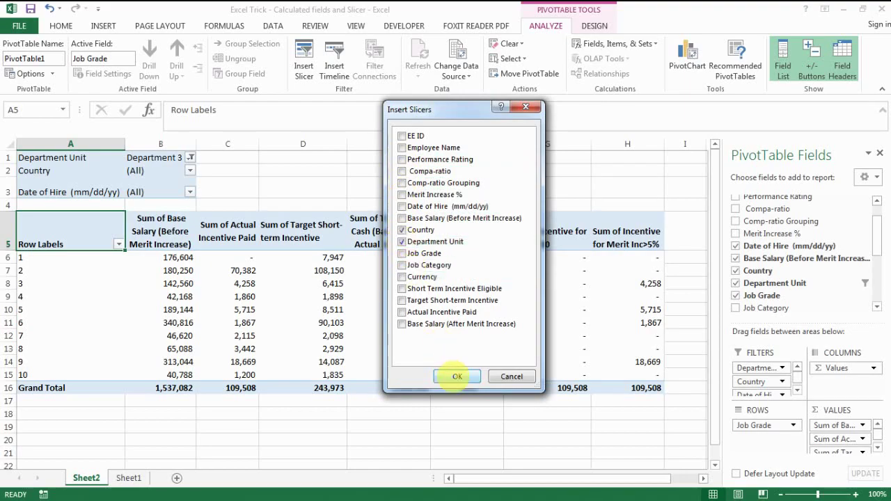
{"action": "left_click", "coordinate": [458, 376]}
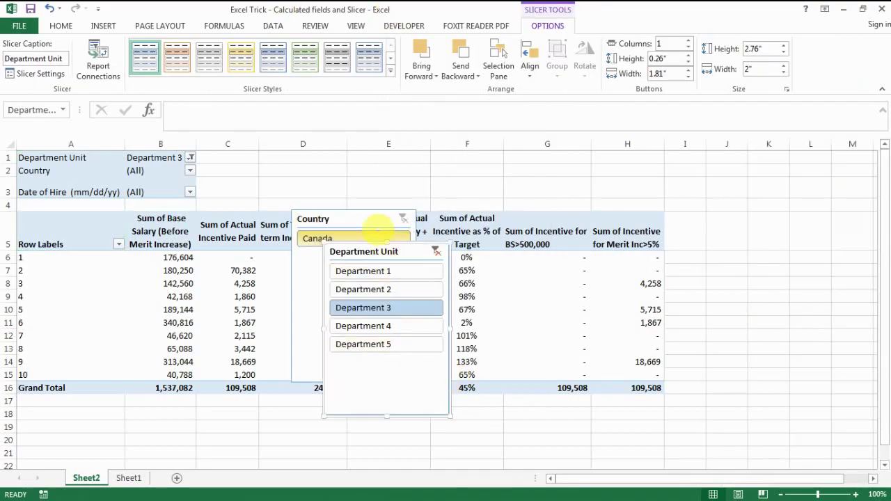
Move the Country and Department Unit slicers off the PivotTable into the empty columns beside it.
{"action": "left_click_drag", "start_coordinate": [373, 252], "coordinate": [564, 176]}
{"action": "left_click_drag", "start_coordinate": [359, 219], "coordinate": [760, 172]}
{"action": "left_click_drag", "start_coordinate": [608, 179], "coordinate": [852, 179]}
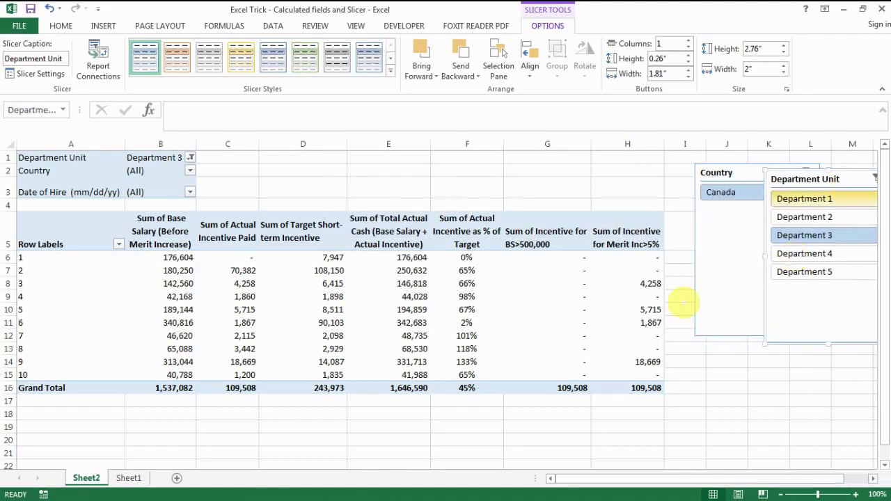
Give columns A to H one uniform, narrower width that still shows the PivotTable numbers.
{"action": "left_click_drag", "start_coordinate": [94, 148], "coordinate": [629, 159]}
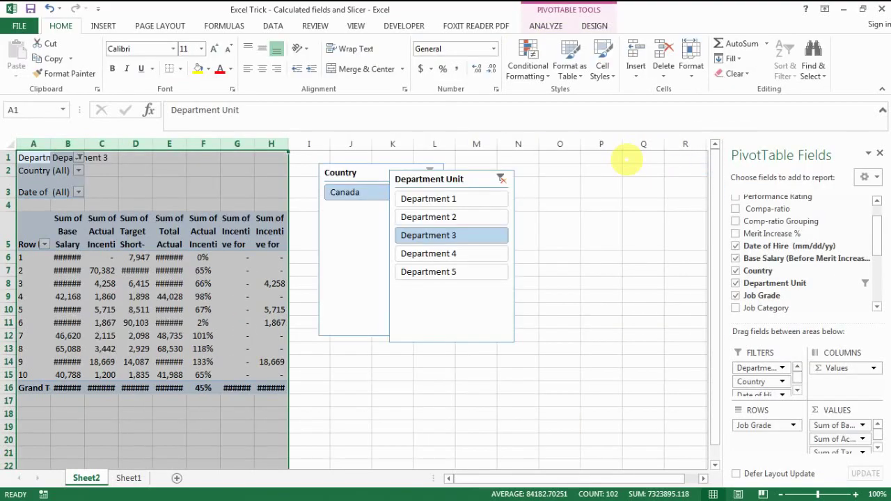
{"action": "left_click_drag", "start_coordinate": [288, 144], "coordinate": [314, 143]}
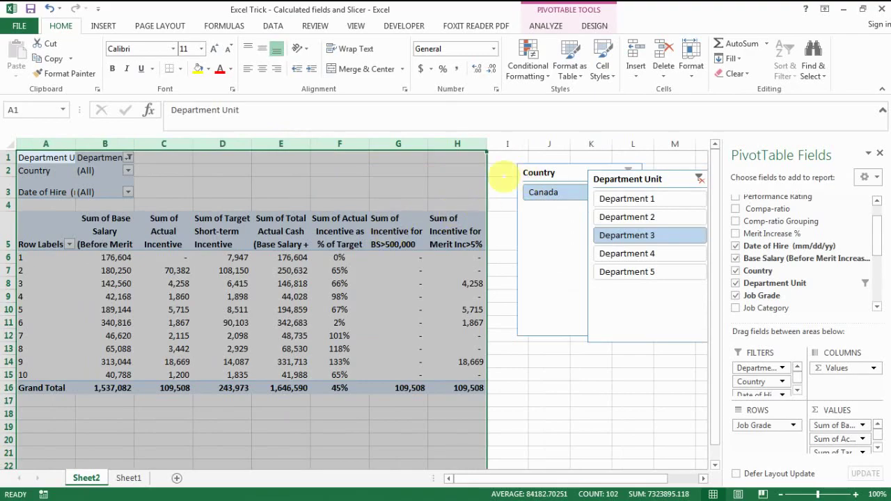
{"action": "left_click", "coordinate": [497, 185]}
Align the Department Unit slicer directly beside the Country slicer, and shorten the Country slicer to fit its single item.
{"action": "left_click_drag", "start_coordinate": [620, 179], "coordinate": [678, 174]}
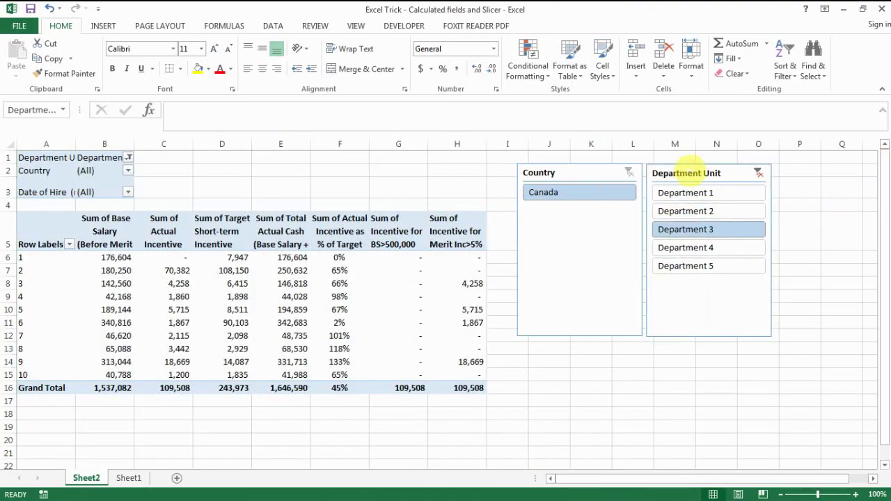
{"action": "left_click", "coordinate": [572, 284]}
{"action": "left_click_drag", "start_coordinate": [581, 338], "coordinate": [589, 227]}
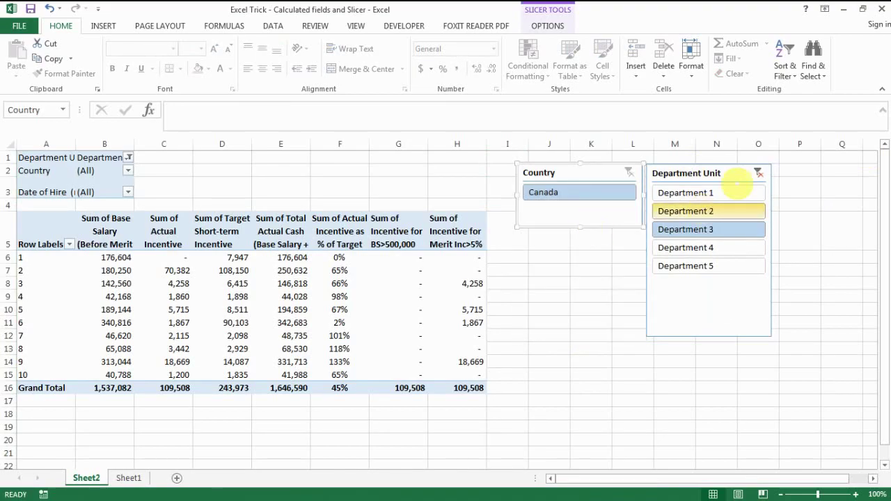
Clear the Department Unit slicer's filter so all departments are included, and deselect the slicer.
{"action": "left_click", "coordinate": [757, 172]}
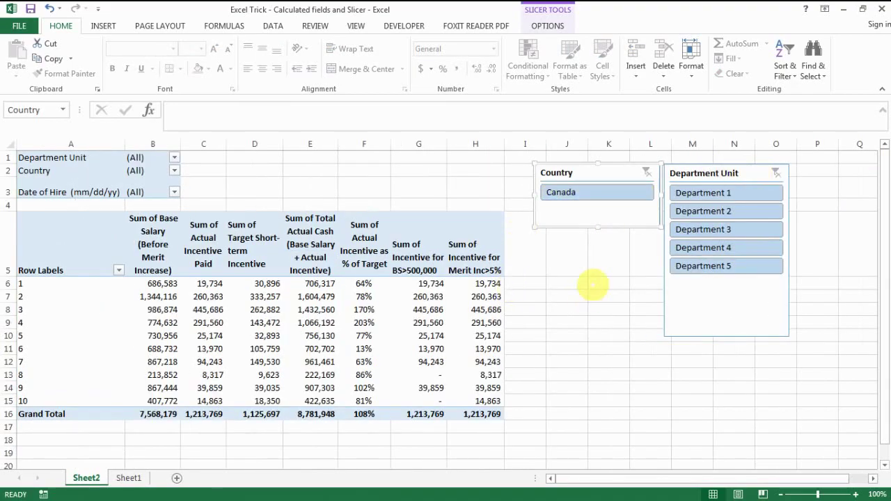
{"action": "left_click", "coordinate": [578, 266]}
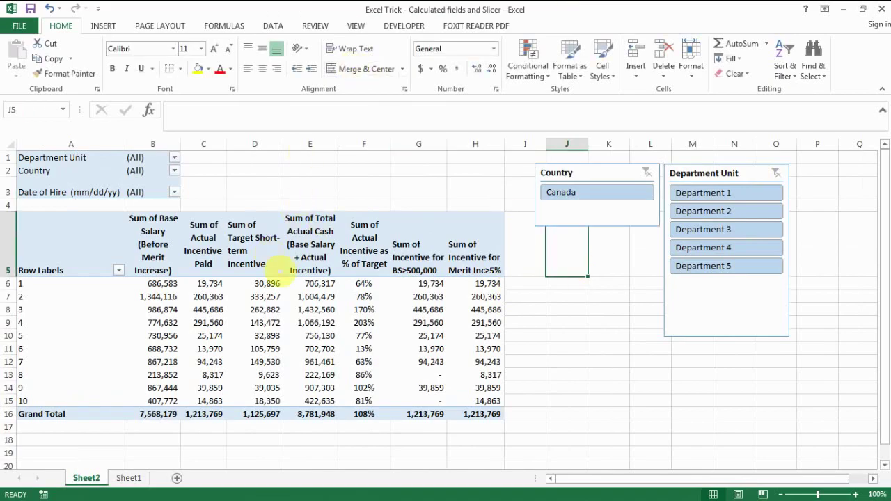
Insert a timeline for the Date of Hire (mm/dd/yy) field of the PivotTable.
{"action": "left_click", "coordinate": [314, 310]}
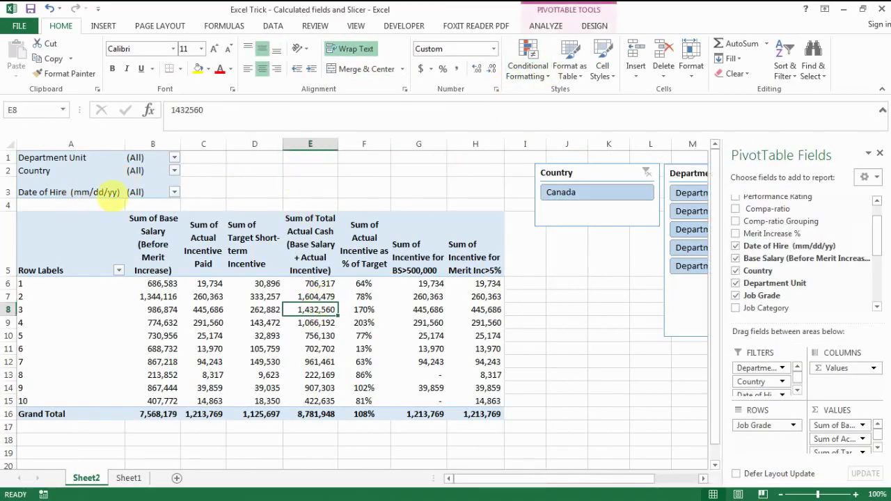
{"action": "left_click", "coordinate": [544, 25]}
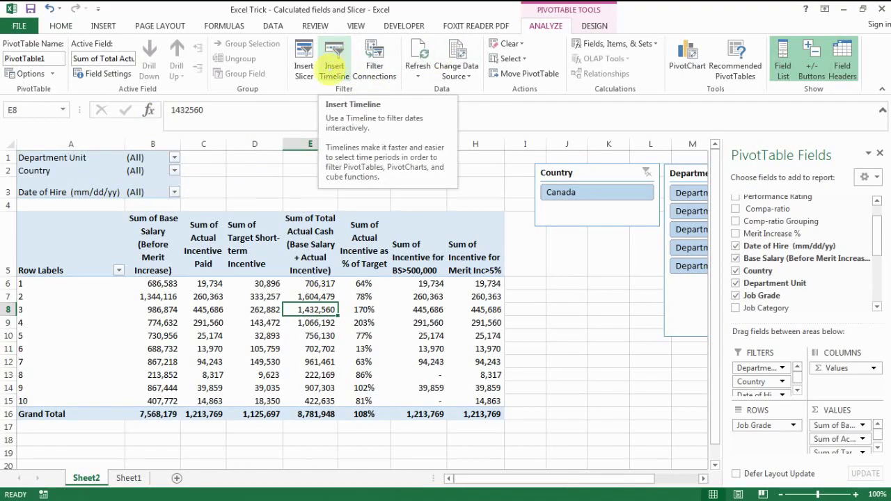
{"action": "left_click", "coordinate": [334, 55]}
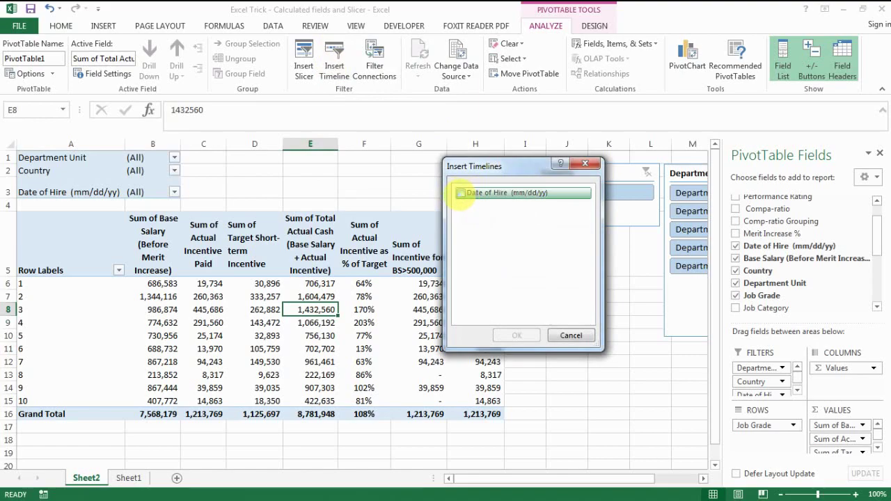
{"action": "left_click", "coordinate": [462, 193]}
{"action": "left_click", "coordinate": [516, 336]}
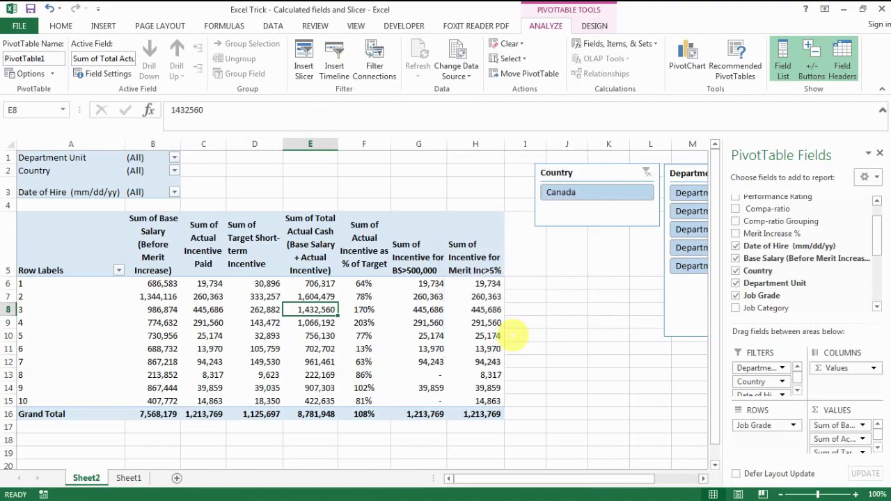
Make row 4 taller and move the Date of Hire timeline into the space above the PivotTable's value headers.
{"action": "mouse_move", "coordinate": [369, 278]}
{"action": "left_mouse_down"}
{"action": "mouse_move", "coordinate": [385, 201]}
{"action": "mouse_move", "coordinate": [374, 146]}
{"action": "mouse_move", "coordinate": [367, 265]}
{"action": "left_mouse_up"}
{"action": "left_click_drag", "start_coordinate": [13, 211], "coordinate": [108, 257]}
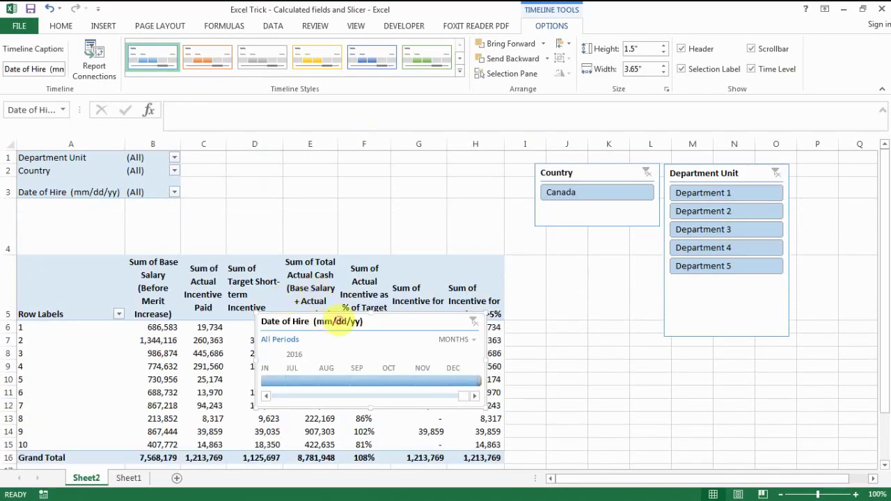
{"action": "left_click_drag", "start_coordinate": [339, 321], "coordinate": [347, 162]}
Filter the Date of Hire timeline to Nov 2016, and switch its time level to years.
{"action": "left_click_drag", "start_coordinate": [310, 223], "coordinate": [449, 223]}
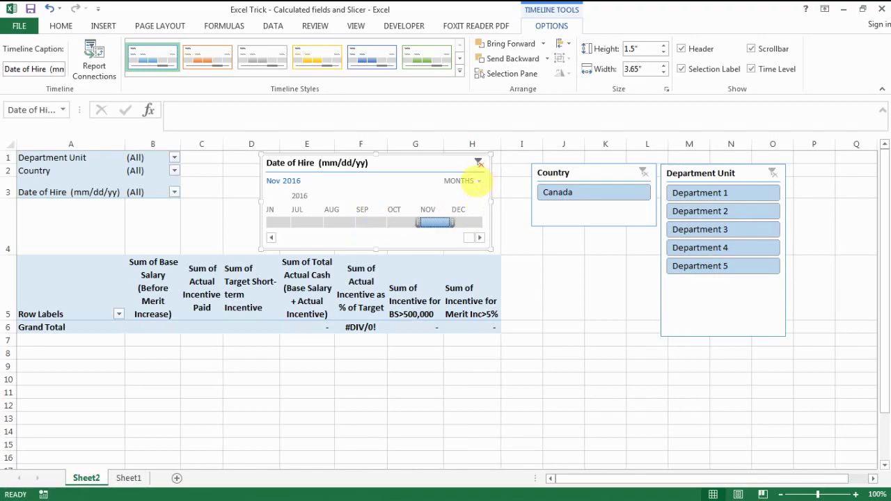
{"action": "left_click", "coordinate": [479, 181]}
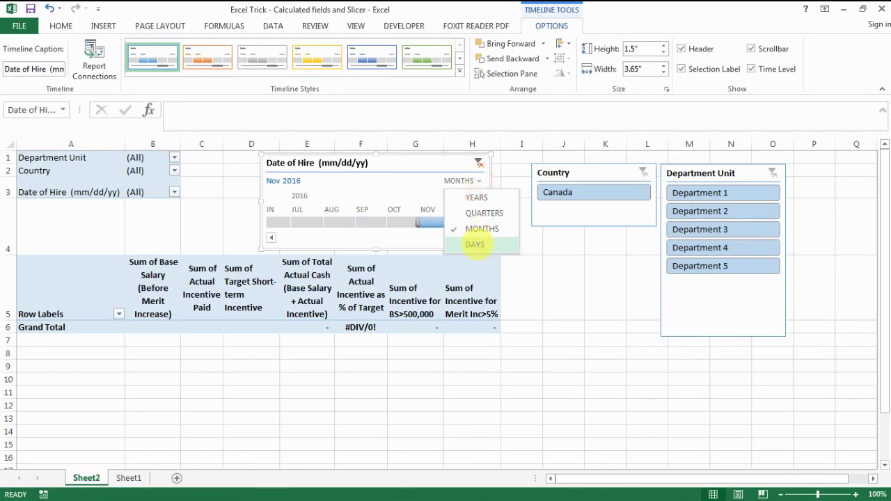
{"action": "left_click", "coordinate": [476, 197]}
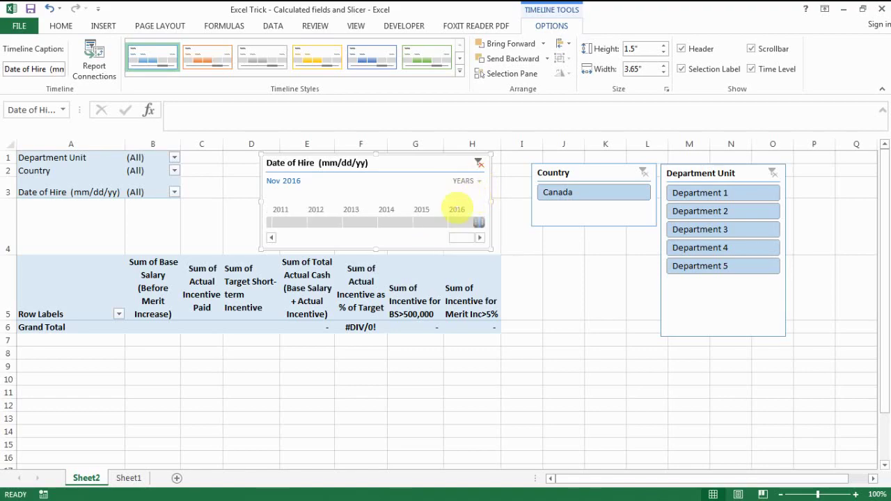
Try filtering the Date of Hire timeline by the single years 2011, 2006, 2007 and 2008 in turn.
{"action": "left_click", "coordinate": [289, 222]}
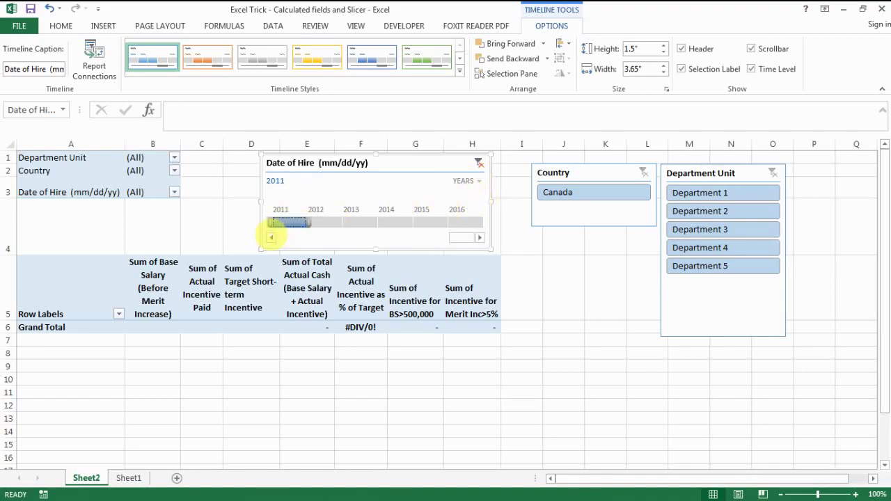
{"action": "left_click", "coordinate": [271, 237]}
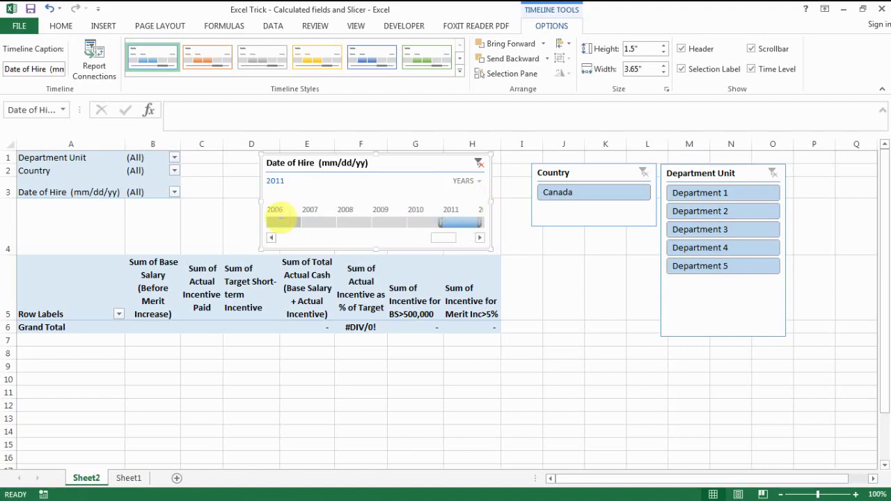
{"action": "left_click", "coordinate": [282, 221]}
{"action": "left_click", "coordinate": [323, 222]}
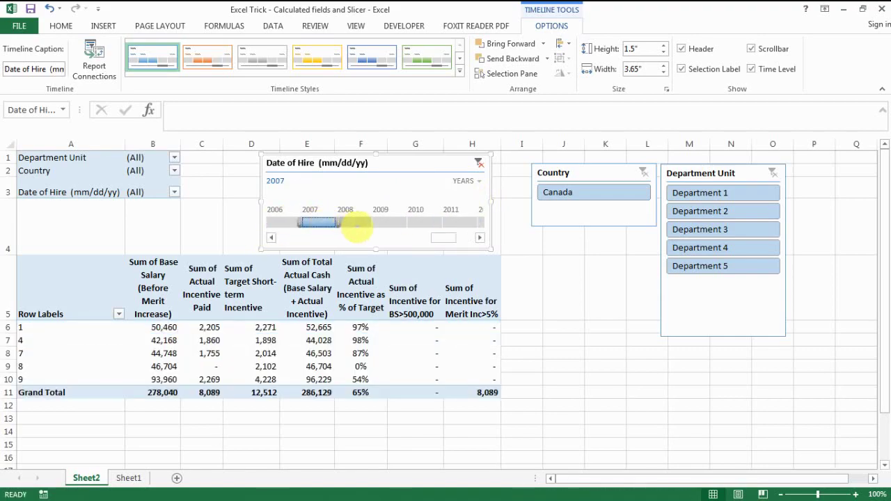
{"action": "left_click", "coordinate": [355, 223]}
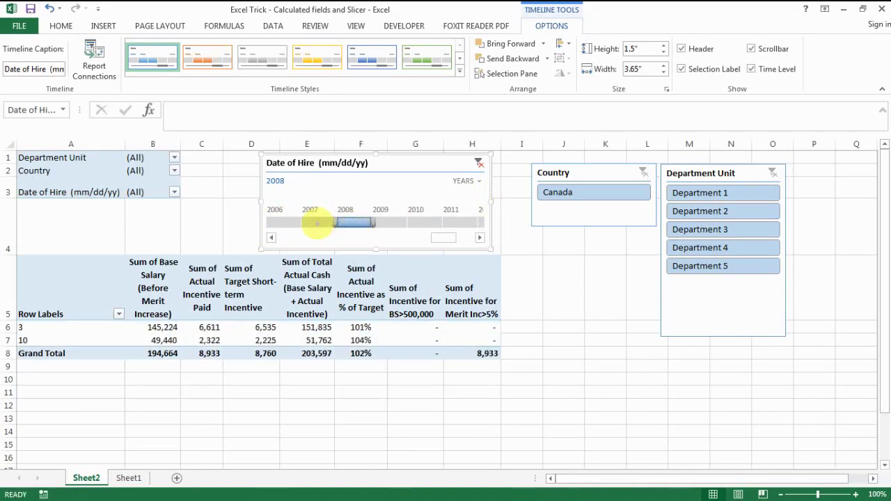
Filter the PivotTable to hire dates from 2007 through 2012 with the Date of Hire timeline.
{"action": "left_click", "coordinate": [317, 223]}
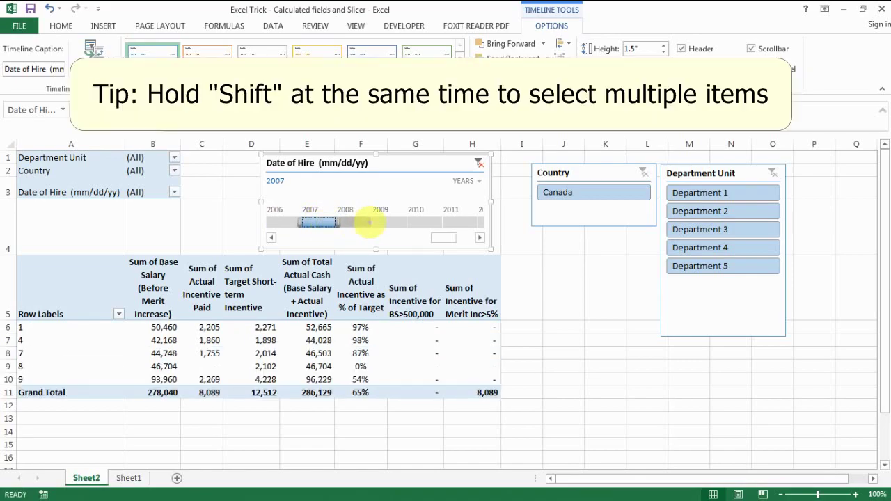
{"action": "left_click", "coordinate": [362, 223], "text": "shift"}
{"action": "left_click_drag", "start_coordinate": [376, 221], "coordinate": [453, 223]}
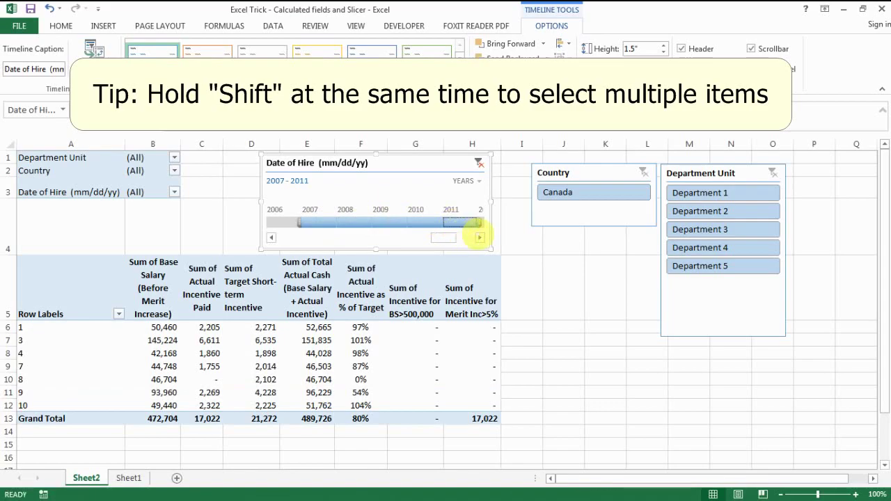
{"action": "left_click", "coordinate": [480, 237]}
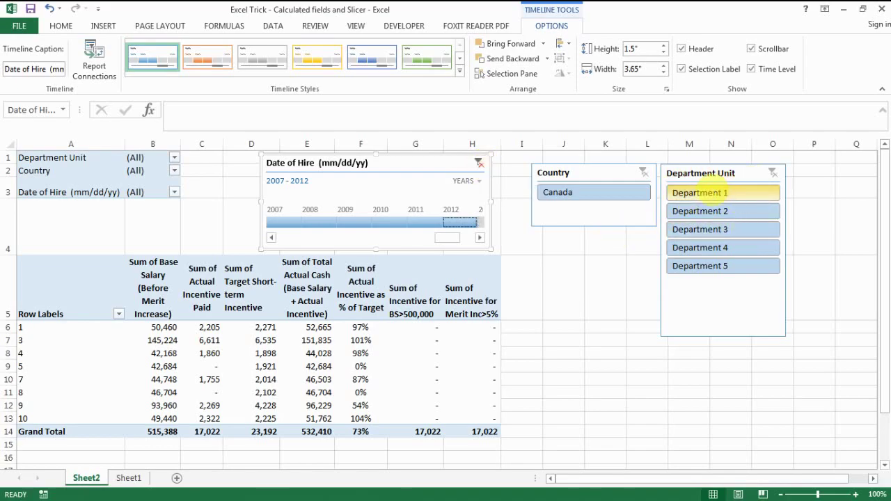
Filter the Department Unit slicer to Department 1, Department 4 and Department 5 only.
{"action": "left_click", "coordinate": [696, 229]}
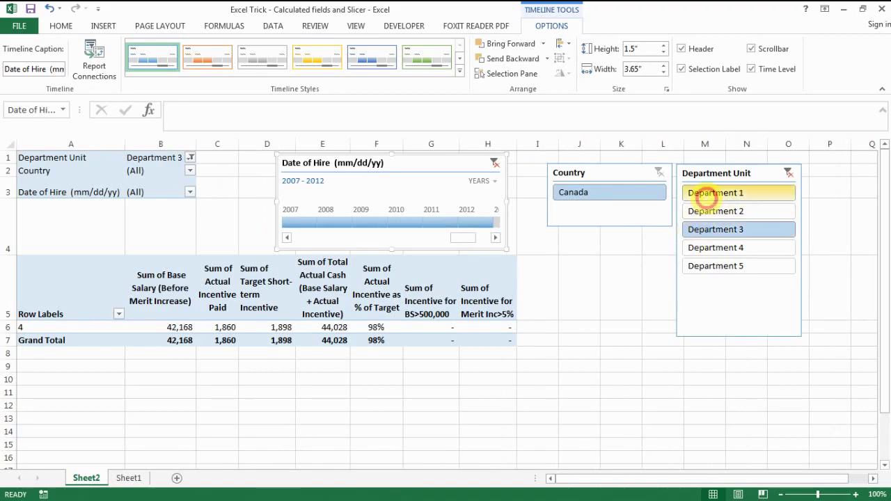
{"action": "left_click", "coordinate": [696, 193], "text": "ctrl"}
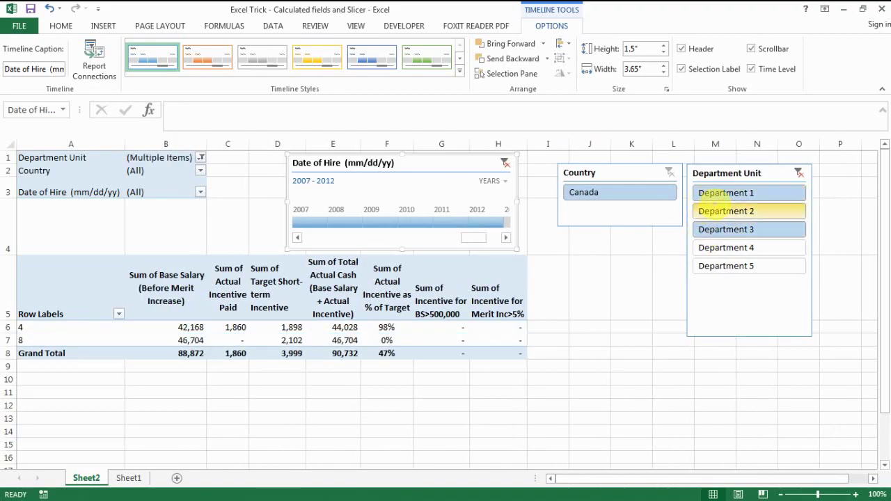
{"action": "left_click", "coordinate": [731, 249], "text": "ctrl"}
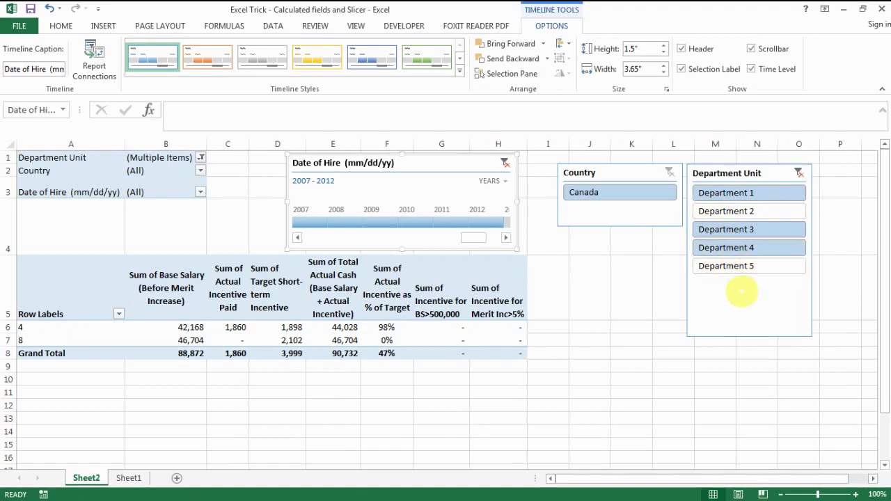
{"action": "left_click", "coordinate": [728, 266], "text": "ctrl"}
{"action": "left_click", "coordinate": [724, 229], "text": "ctrl"}
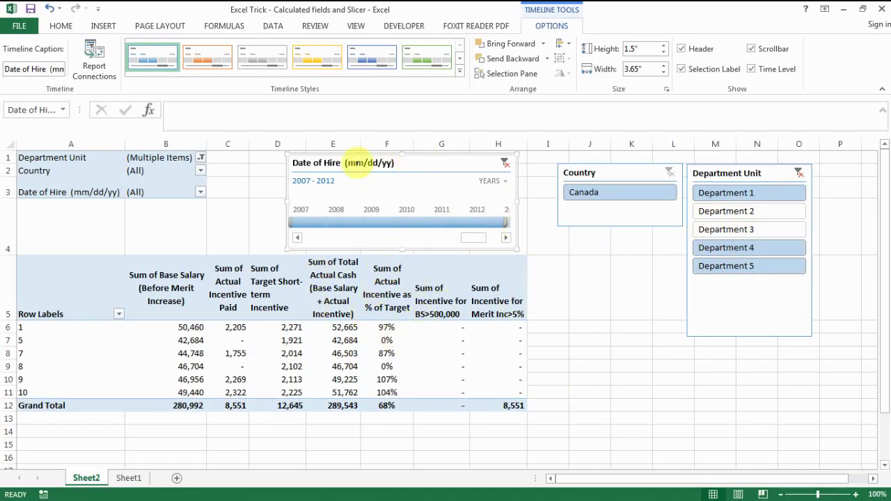
Align the Country and Department Unit slicers beside the Date of Hire timeline, and check the item list of the Department Unit report filter.
{"action": "left_click_drag", "start_coordinate": [572, 172], "coordinate": [545, 164]}
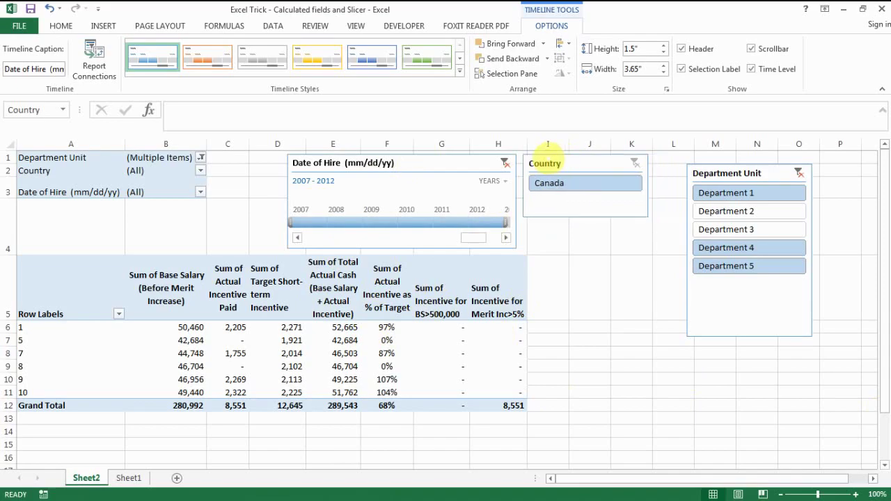
{"action": "left_click_drag", "start_coordinate": [719, 173], "coordinate": [702, 166]}
{"action": "left_click", "coordinate": [200, 158]}
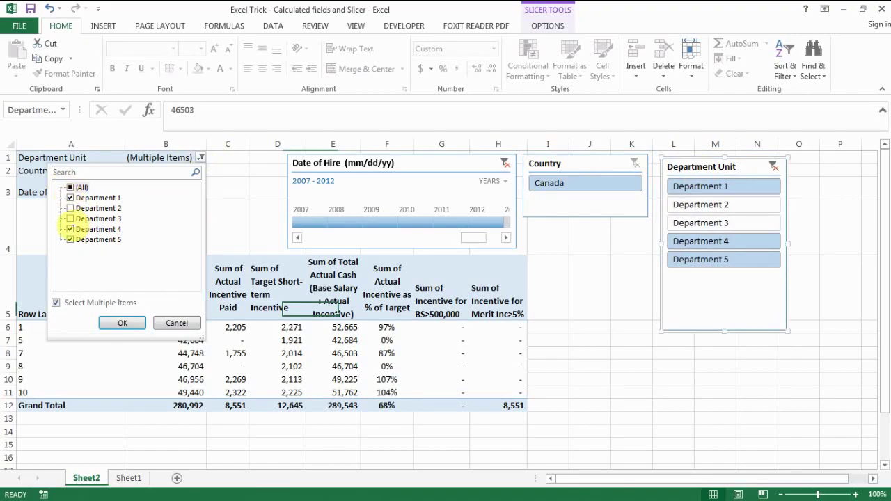
{"action": "left_click", "coordinate": [233, 191]}
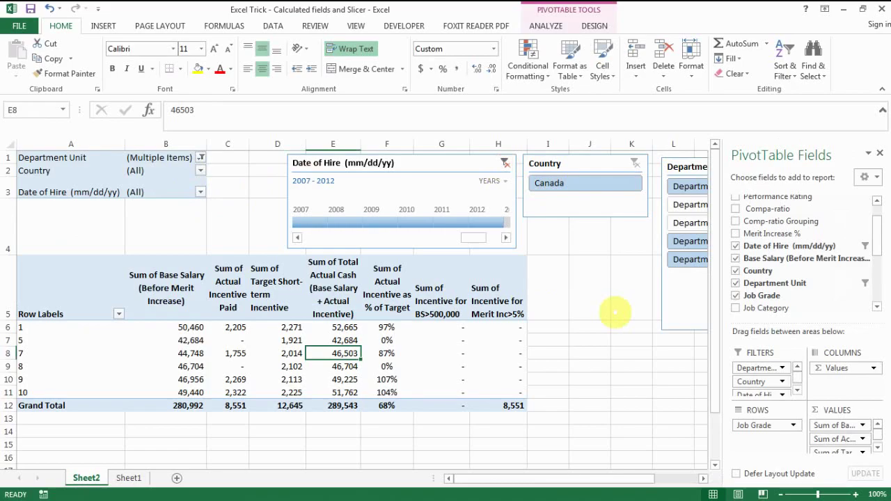
Shift the Date of Hire timeline and the Country and Department Unit slicers closer to the report filters, keeping them in one row.
{"action": "left_click_drag", "start_coordinate": [417, 159], "coordinate": [358, 157]}
{"action": "left_click_drag", "start_coordinate": [554, 164], "coordinate": [493, 163]}
{"action": "left_click_drag", "start_coordinate": [675, 169], "coordinate": [605, 165]}
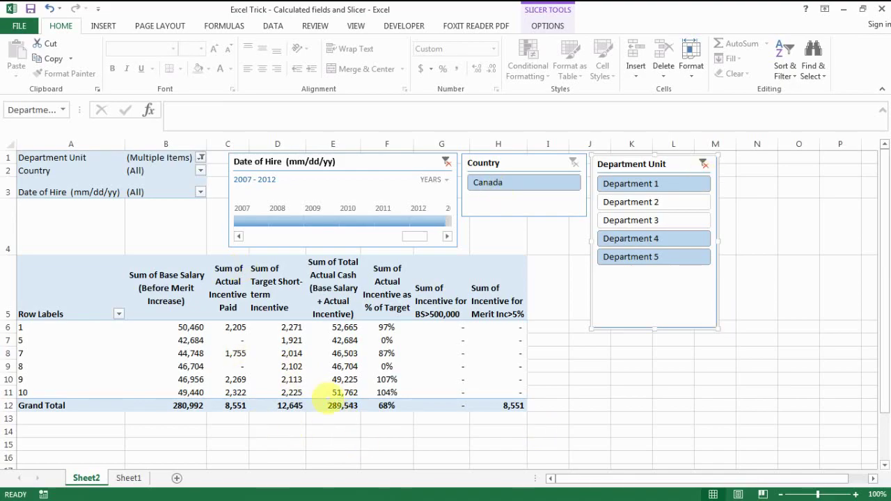
{"action": "mouse_move", "coordinate": [398, 341]}
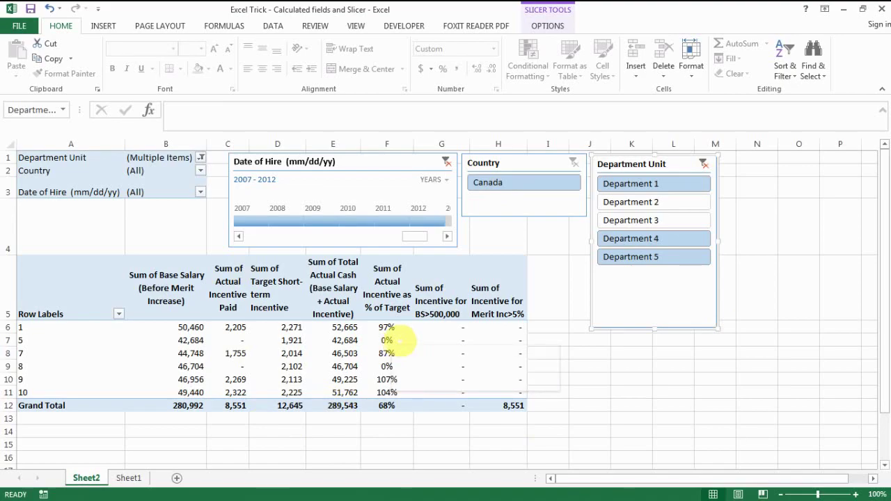